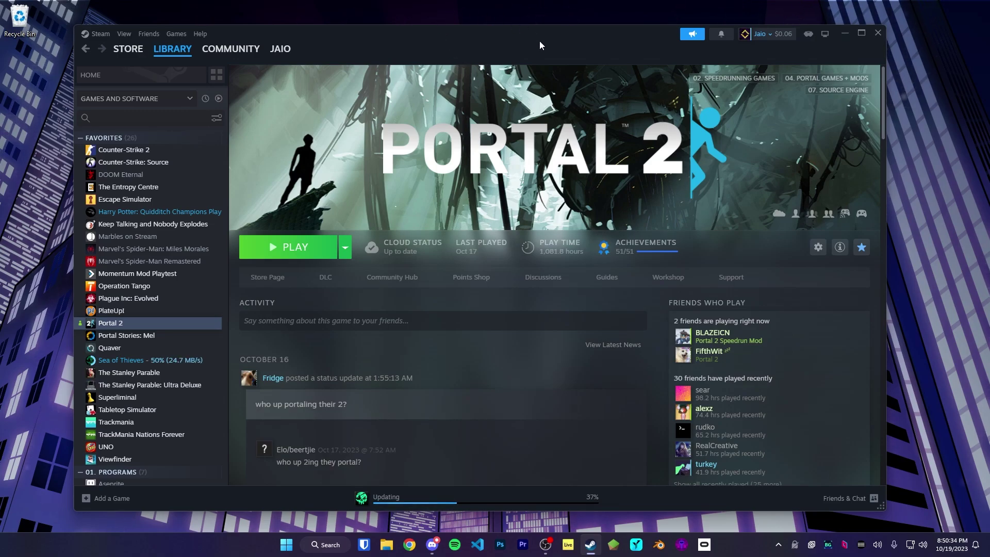
Move the Steam window aside and bring up the Portal 2 Speedrun Discord #resources channel.
{"action": "left_click_drag", "start_coordinate": [482, 57], "coordinate": [502, 29]}
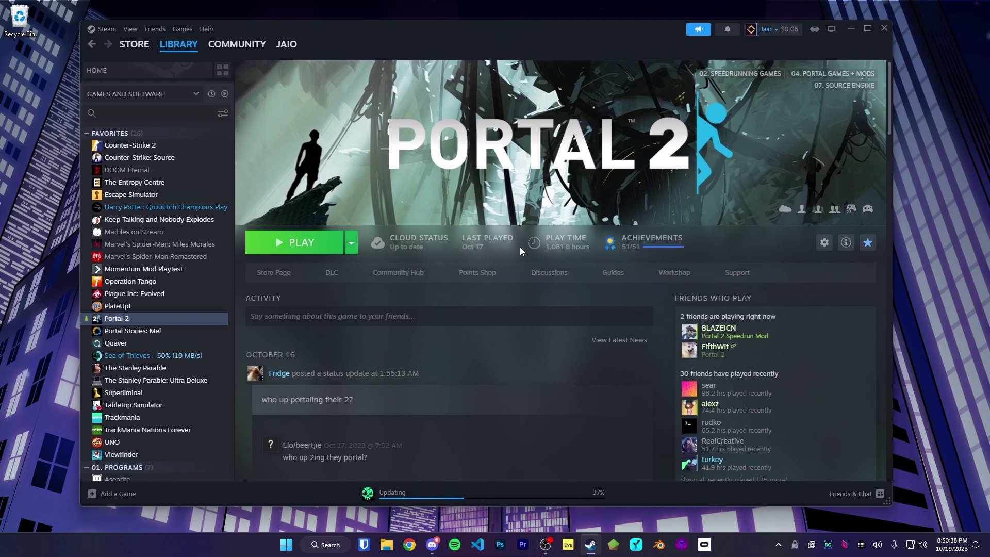
{"action": "left_click", "coordinate": [432, 547]}
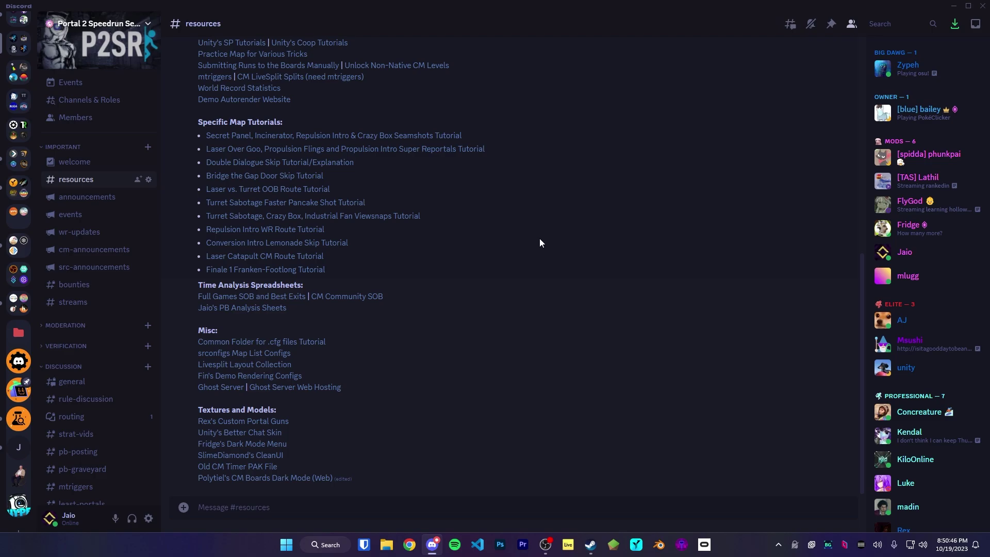
Look over the Getting Started resource links in #resources.
{"action": "scroll", "coordinate": [539, 238], "scroll_direction": "up", "scroll_amount": 8}
{"action": "left_click_drag", "start_coordinate": [202, 198], "coordinate": [565, 401]}
{"action": "left_click", "coordinate": [544, 382]}
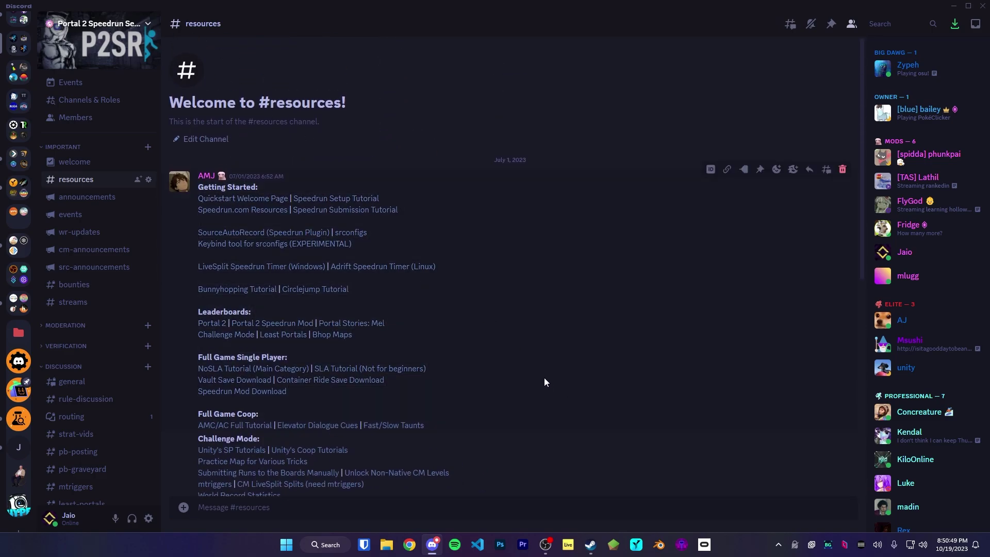
Read through the Technical FAQ in #help-faq.
{"action": "left_click", "coordinate": [370, 212]}
{"action": "scroll", "coordinate": [523, 314], "scroll_direction": "down", "scroll_amount": 3}
{"action": "scroll", "coordinate": [568, 277], "scroll_direction": "up", "scroll_amount": 7}
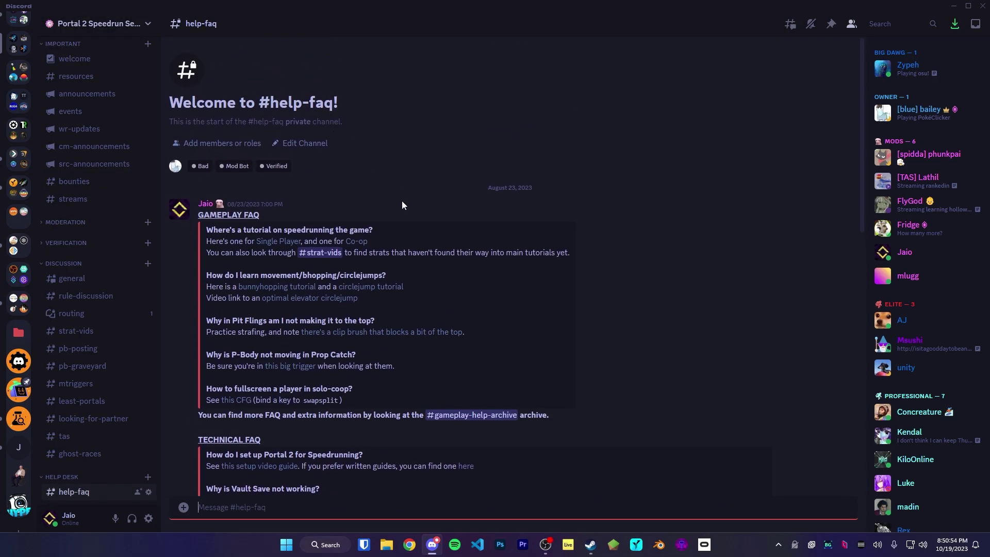
{"action": "scroll", "coordinate": [399, 194], "scroll_direction": "down", "scroll_amount": 8}
{"action": "scroll", "coordinate": [320, 178], "scroll_direction": "down", "scroll_amount": 3}
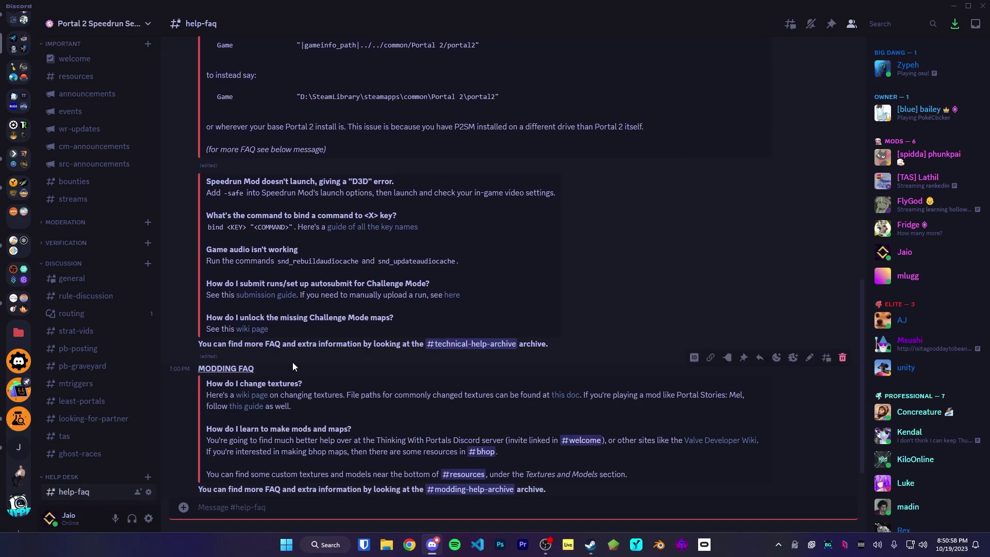
{"action": "scroll", "coordinate": [118, 323], "scroll_direction": "down", "scroll_amount": 3}
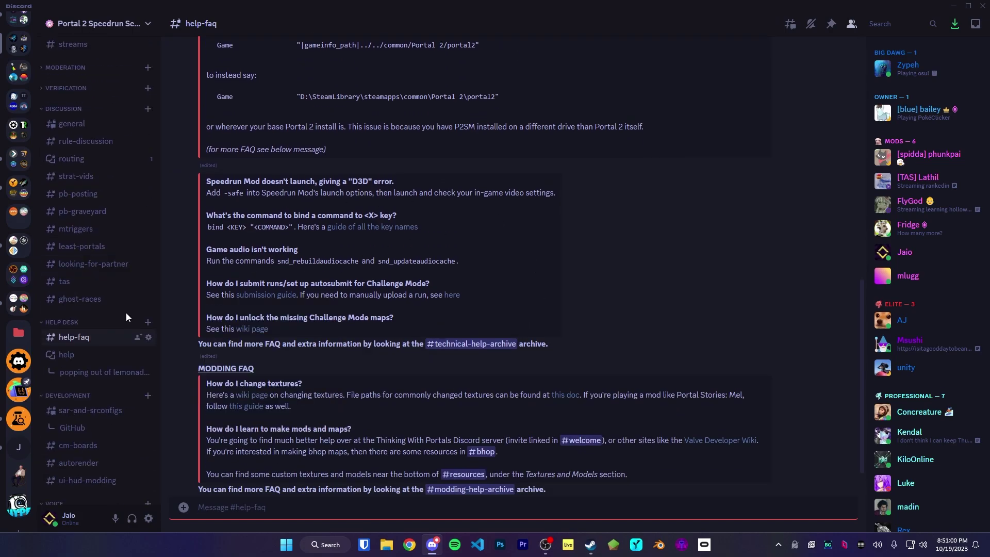
{"action": "scroll", "coordinate": [344, 320], "scroll_direction": "down", "scroll_amount": 2}
View the help forum channel, then close Discord to reveal the SAR website.
{"action": "mouse_move", "coordinate": [75, 356]}
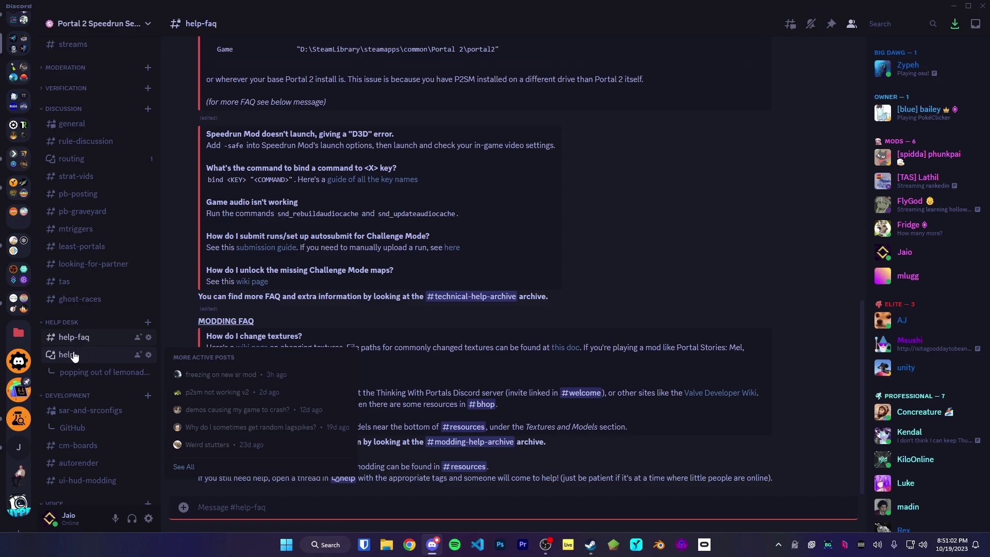
{"action": "left_click", "coordinate": [72, 356]}
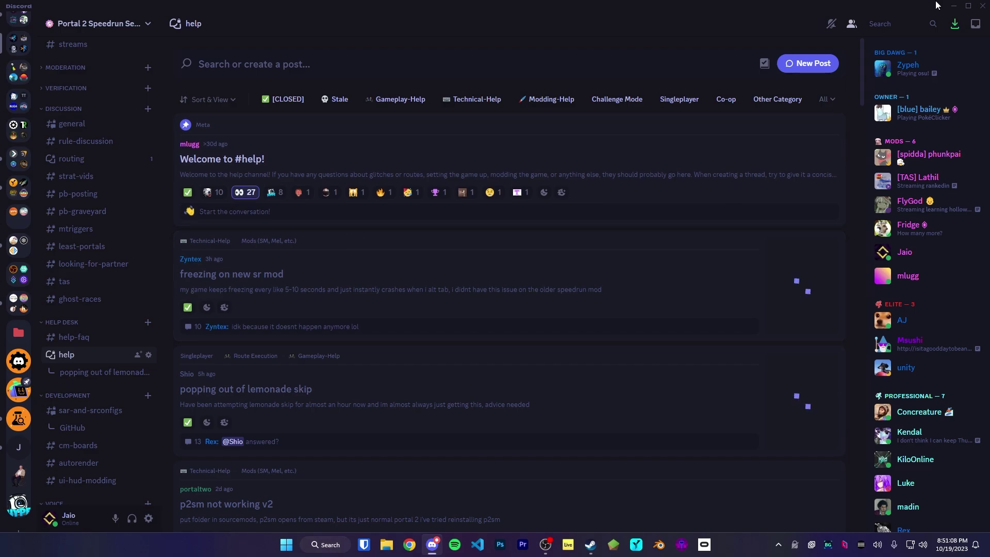
{"action": "left_click", "coordinate": [982, 5]}
{"action": "left_click_drag", "start_coordinate": [567, 31], "coordinate": [560, 33]}
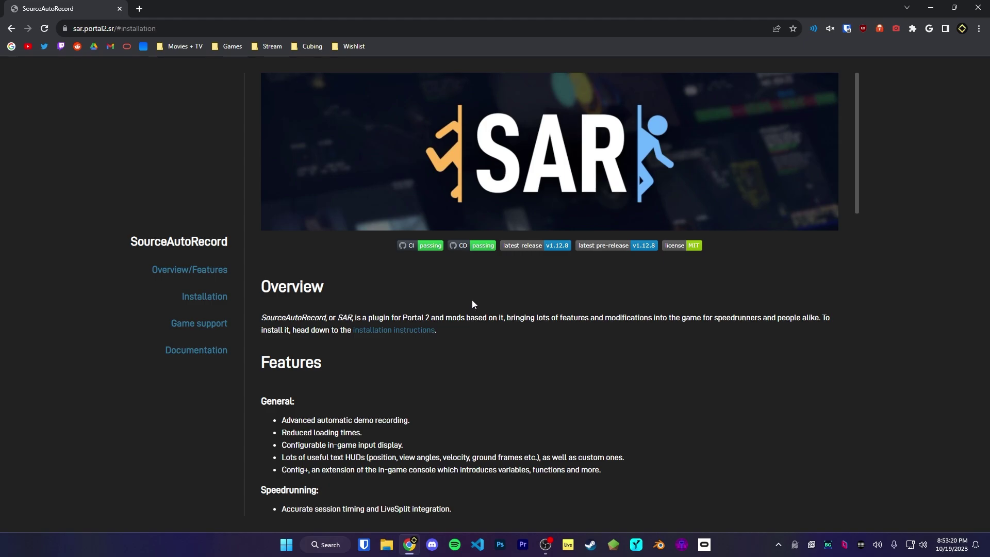
Read through the SAR features list, including the Speedrunning features.
{"action": "scroll", "coordinate": [593, 206], "scroll_direction": "down", "scroll_amount": 4}
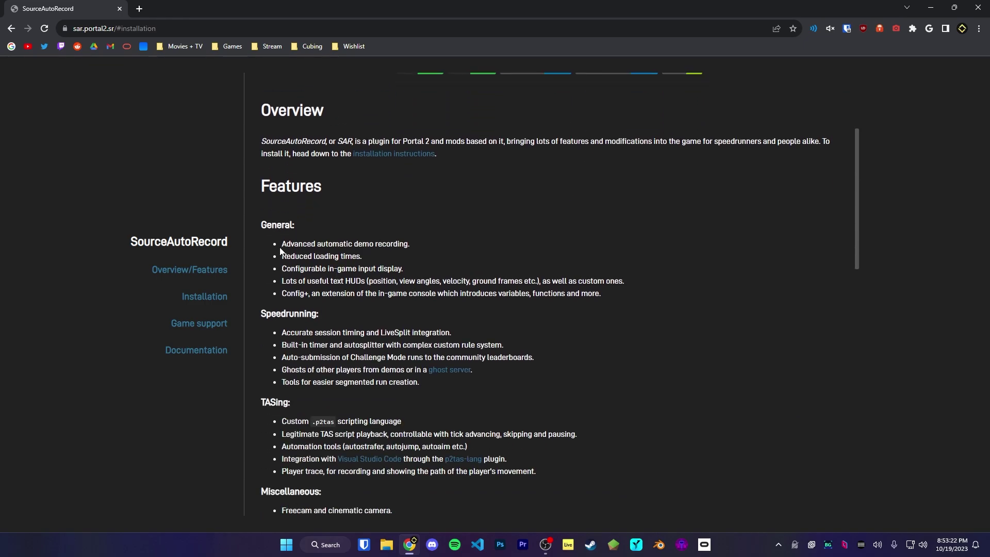
{"action": "left_click_drag", "start_coordinate": [261, 200], "coordinate": [358, 432]}
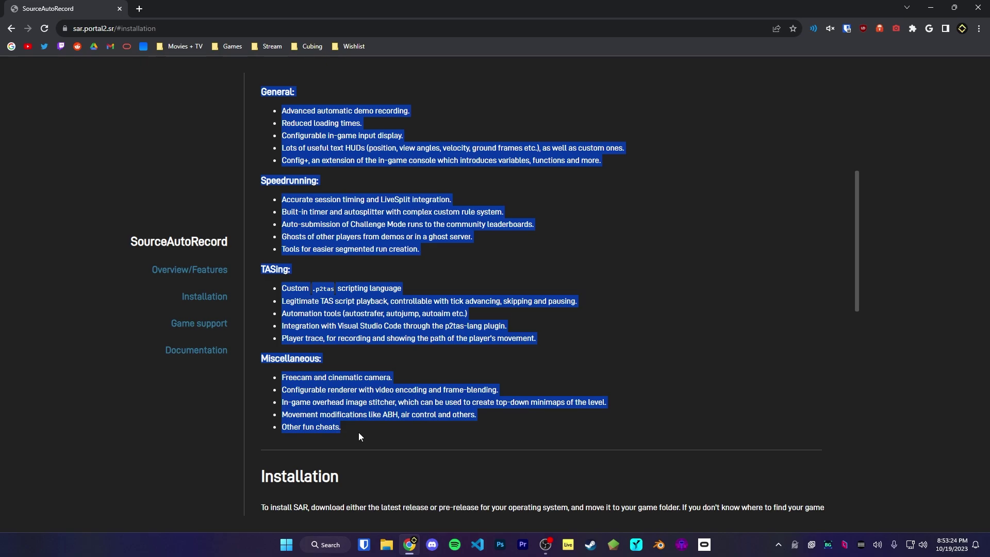
{"action": "scroll", "coordinate": [357, 428], "scroll_direction": "up", "scroll_amount": 1}
{"action": "left_click", "coordinate": [356, 421]}
{"action": "left_click_drag", "start_coordinate": [427, 308], "coordinate": [289, 232]}
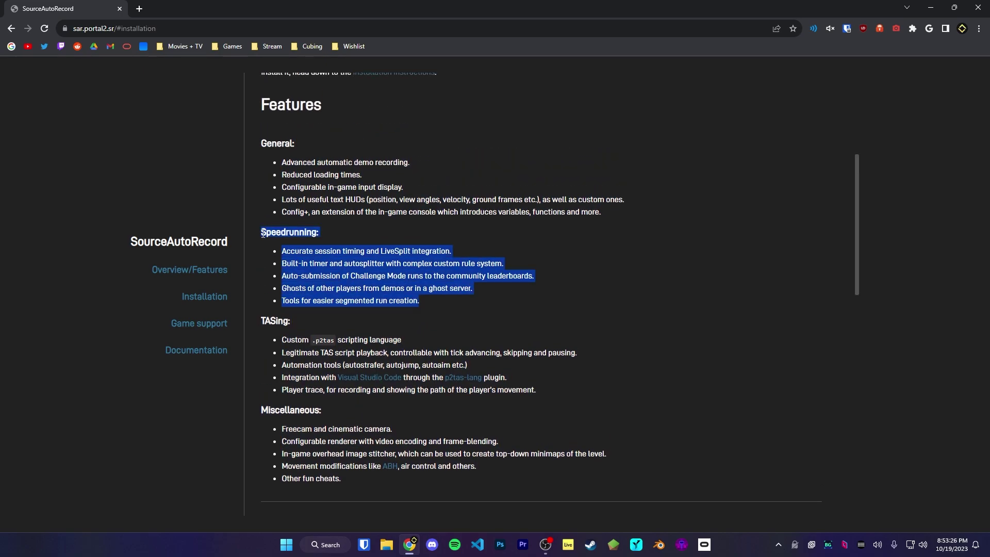
{"action": "left_click", "coordinate": [387, 239]}
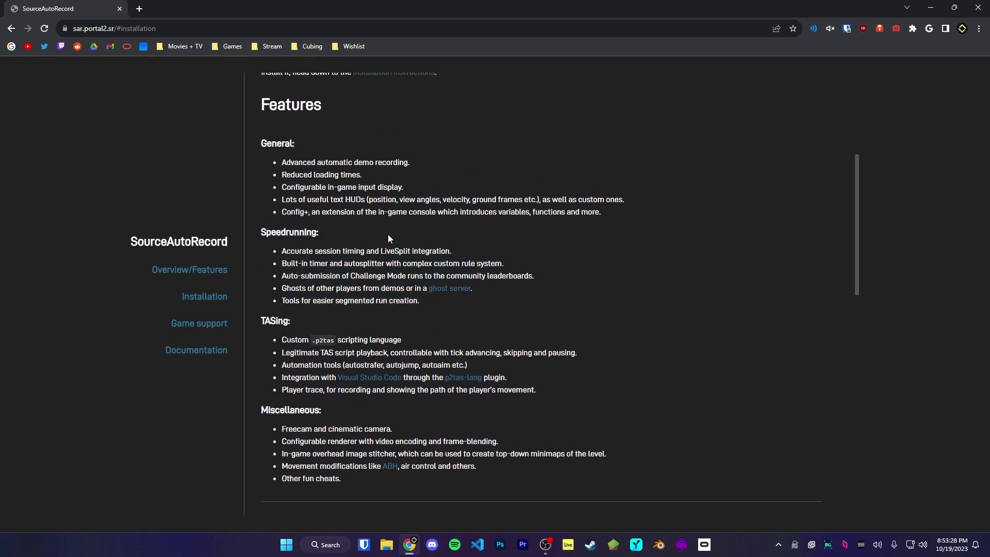
{"action": "scroll", "coordinate": [399, 237], "scroll_direction": "down", "scroll_amount": 2}
{"action": "scroll", "coordinate": [449, 244], "scroll_direction": "up", "scroll_amount": 4}
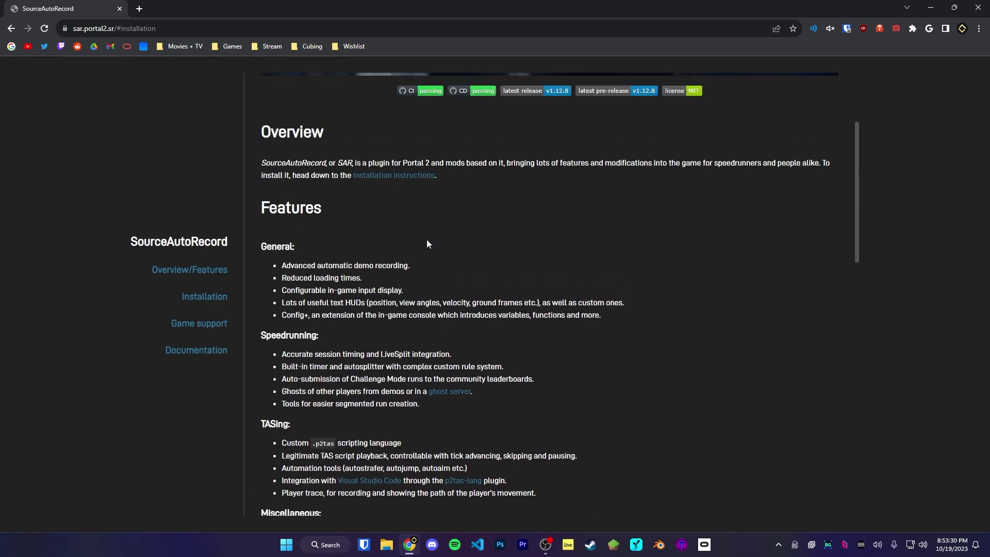
Go to the Installation section and scroll to the Windows downloads.
{"action": "left_click", "coordinate": [204, 298]}
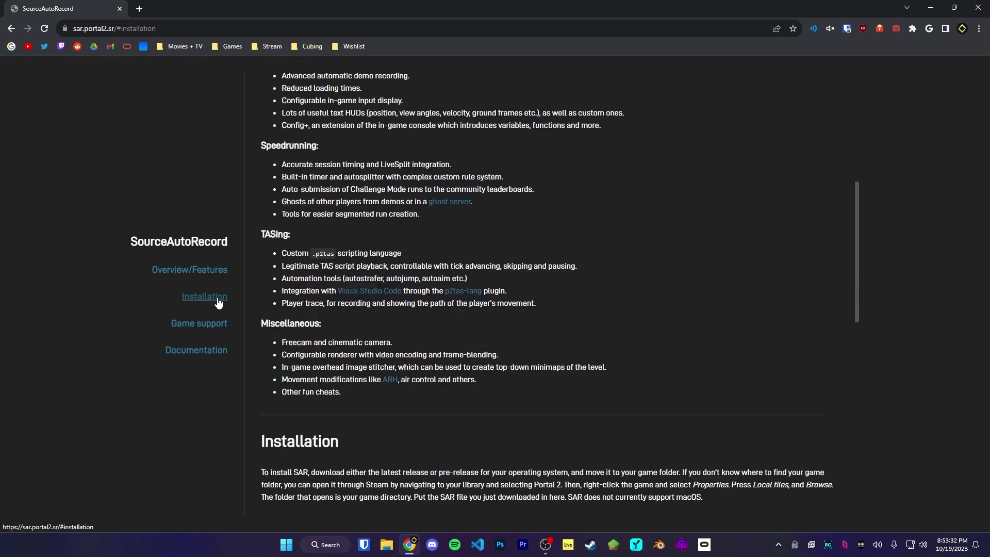
{"action": "scroll", "coordinate": [288, 288], "scroll_direction": "down", "scroll_amount": 2}
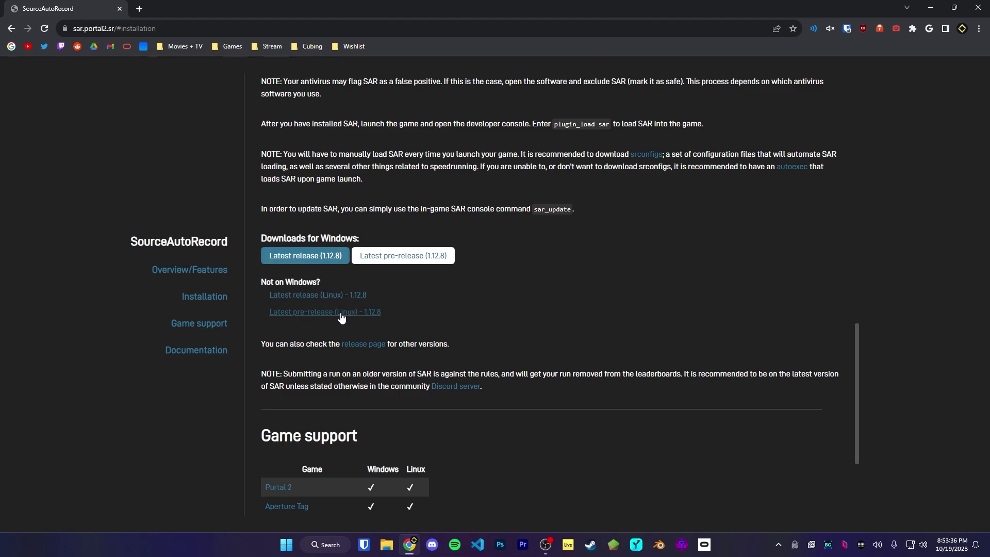
{"action": "scroll", "coordinate": [338, 314], "scroll_direction": "up", "scroll_amount": 1}
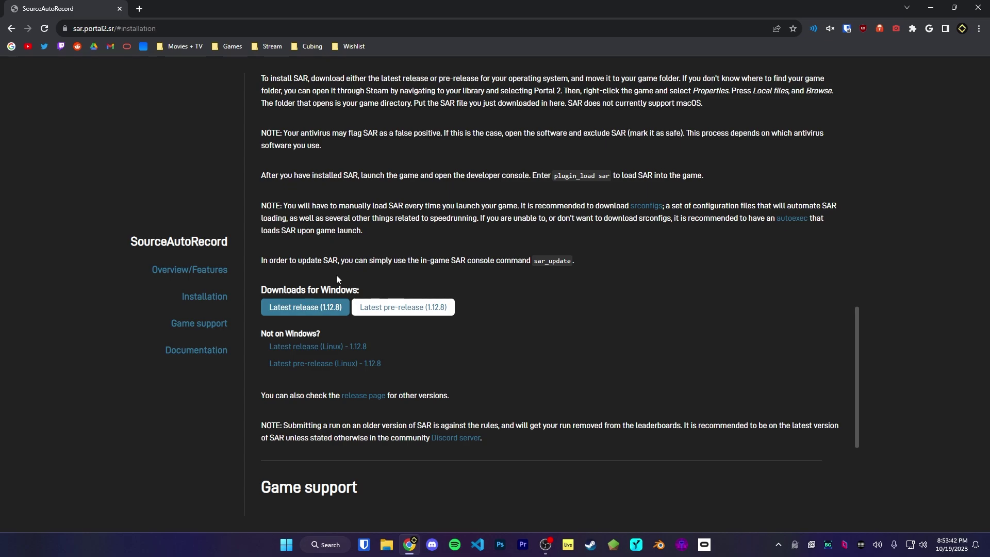
{"action": "scroll", "coordinate": [343, 263], "scroll_direction": "down", "scroll_amount": 1}
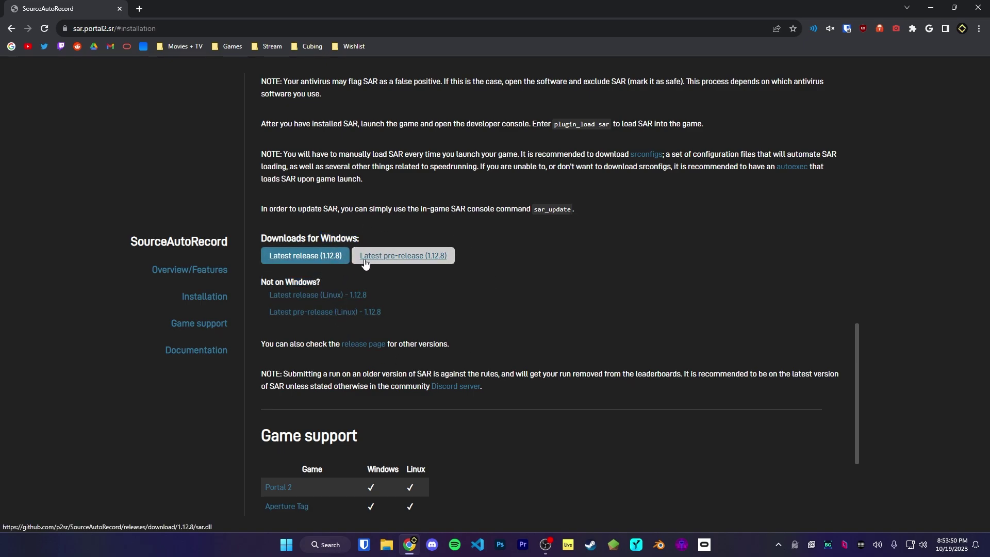
Download the 1.12.8 pre-release sar.dll and save it to the Desktop.
{"action": "left_click", "coordinate": [431, 263]}
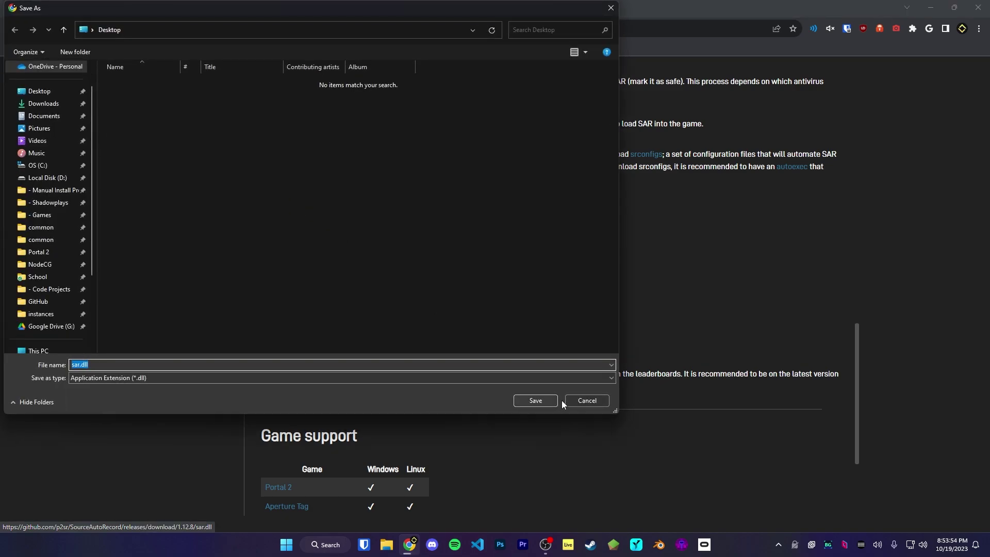
{"action": "left_click", "coordinate": [566, 401]}
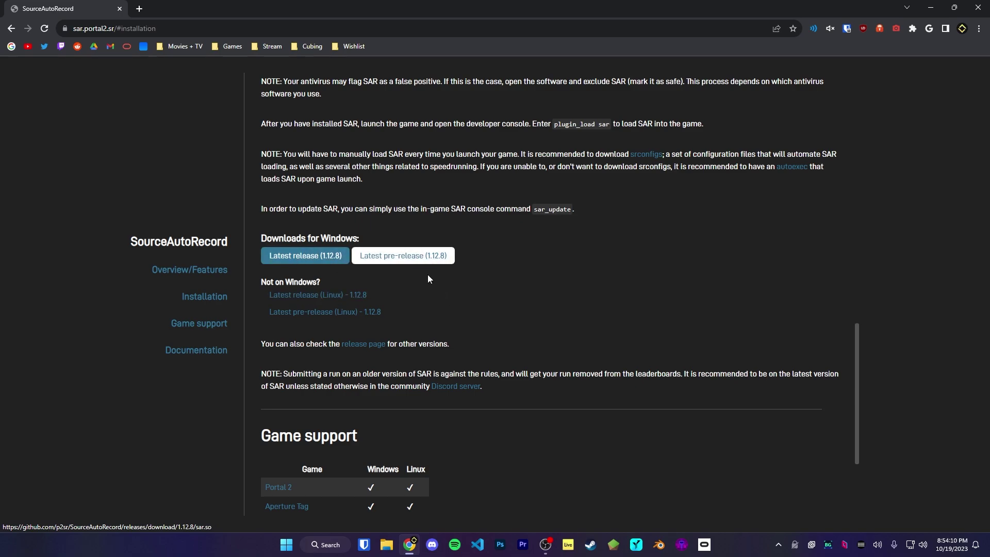
{"action": "left_click", "coordinate": [400, 254]}
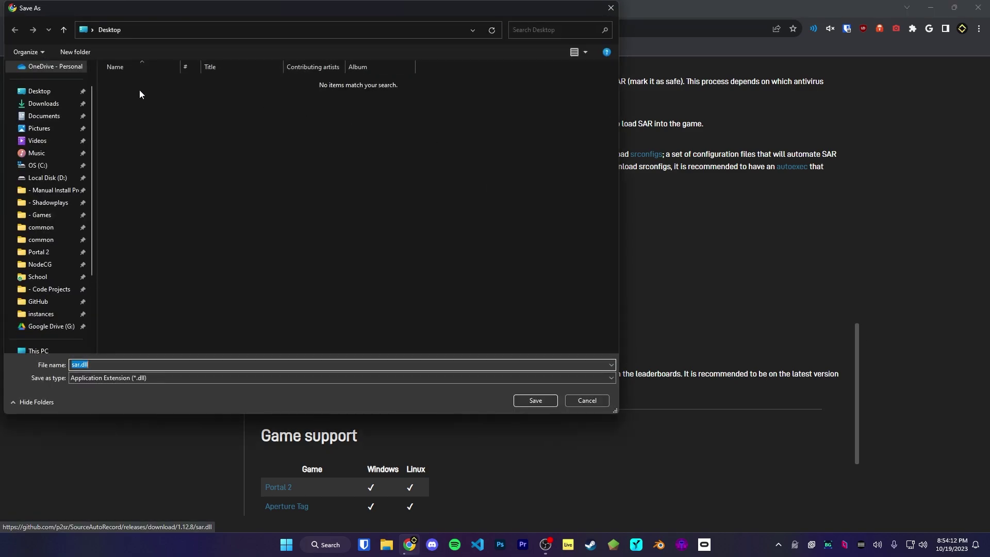
{"action": "left_click", "coordinate": [535, 400]}
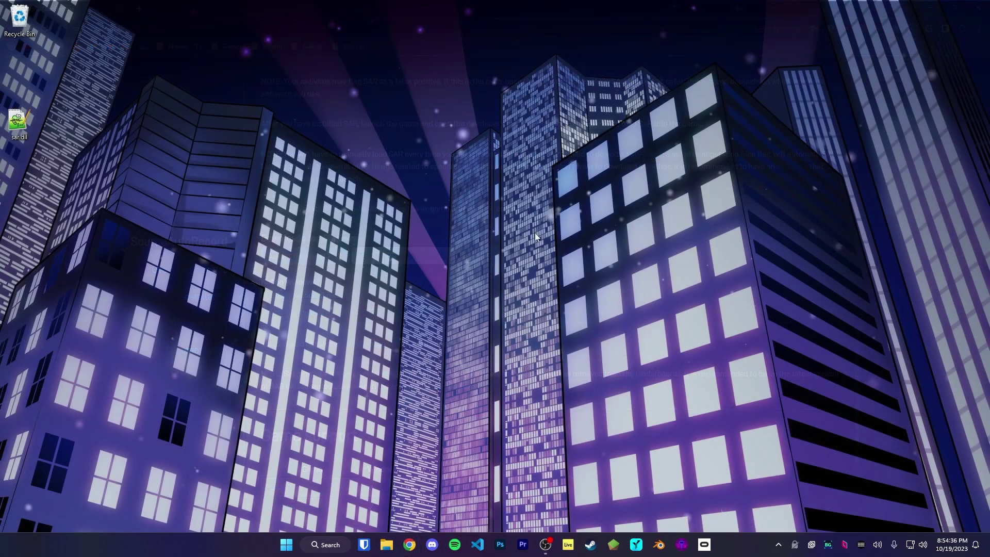
From Portal 2's Steam page, use Manage > Browse local files to open the game folder.
{"action": "mouse_move", "coordinate": [20, 123]}
{"action": "left_mouse_down"}
{"action": "mouse_move", "coordinate": [18, 138]}
{"action": "mouse_move", "coordinate": [21, 127]}
{"action": "left_mouse_up"}
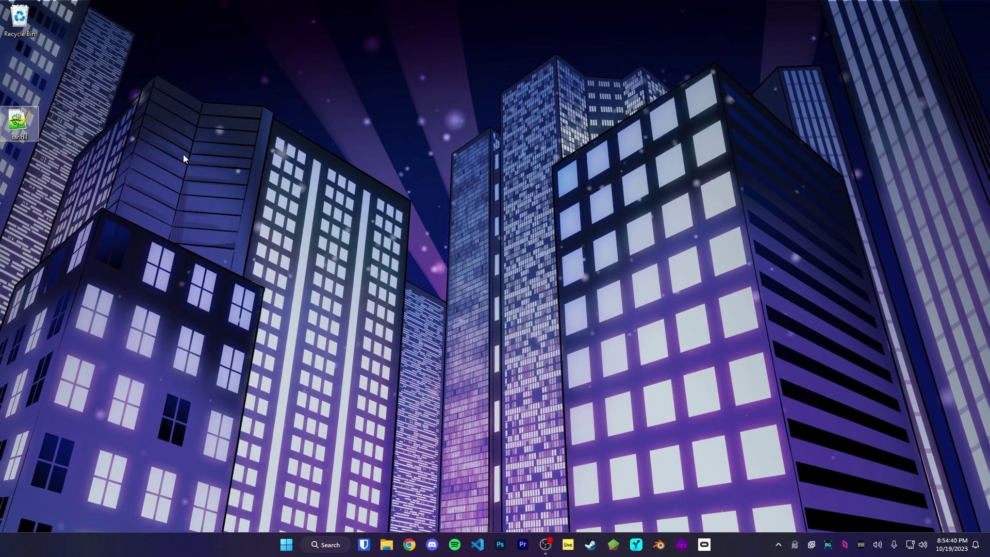
{"action": "left_click", "coordinate": [590, 544]}
{"action": "scroll", "coordinate": [137, 289], "scroll_direction": "down", "scroll_amount": 2}
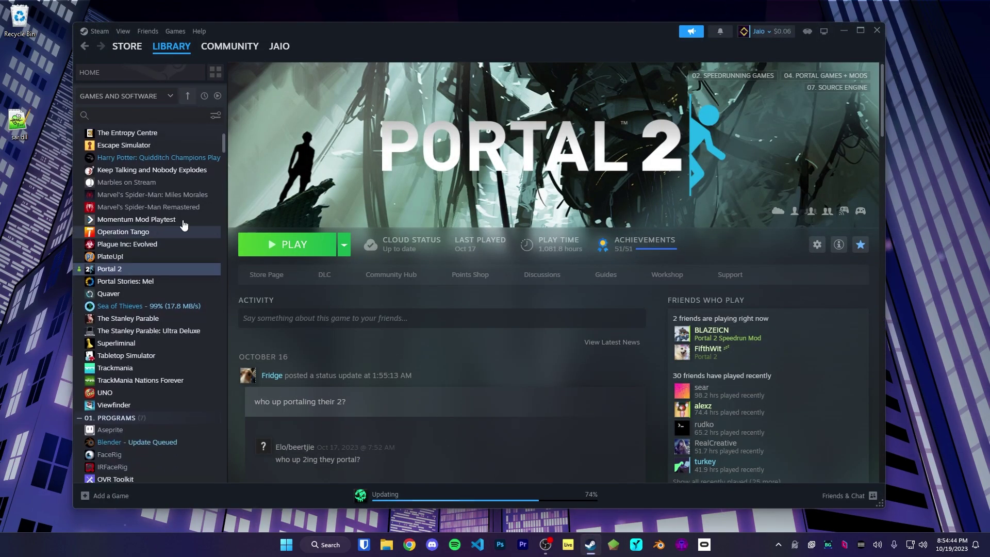
{"action": "left_click", "coordinate": [815, 243]}
{"action": "left_click", "coordinate": [802, 242]}
{"action": "left_click", "coordinate": [817, 244]}
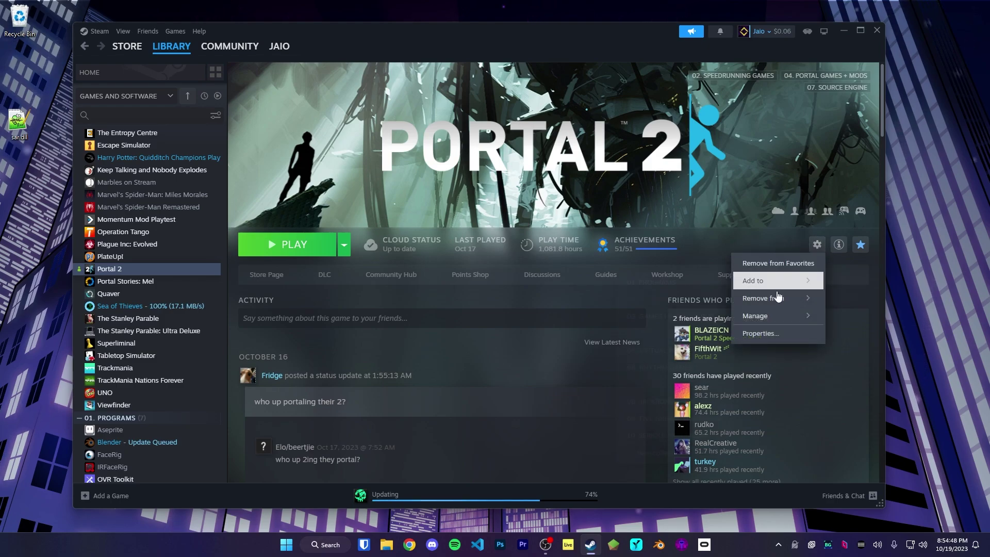
{"action": "mouse_move", "coordinate": [772, 319]}
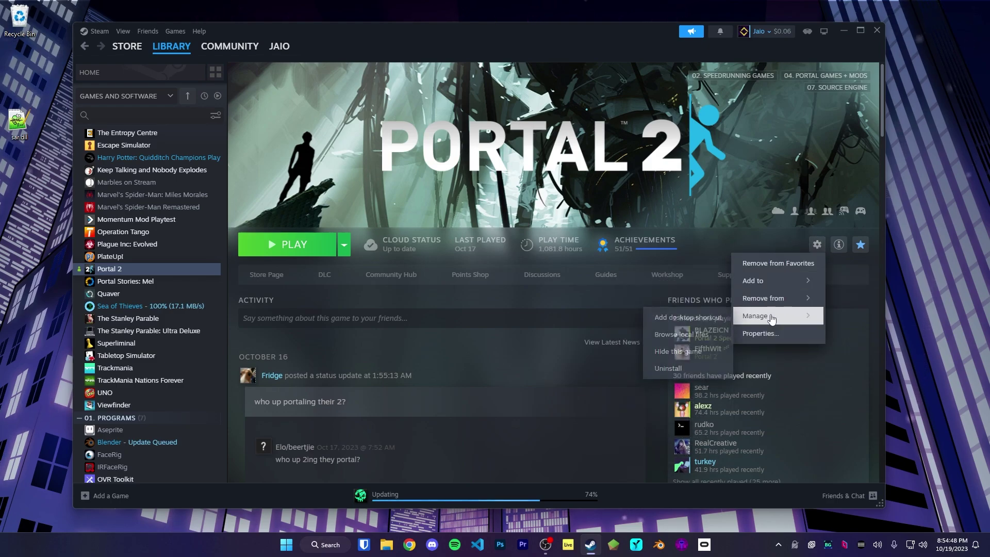
{"action": "left_click", "coordinate": [671, 335]}
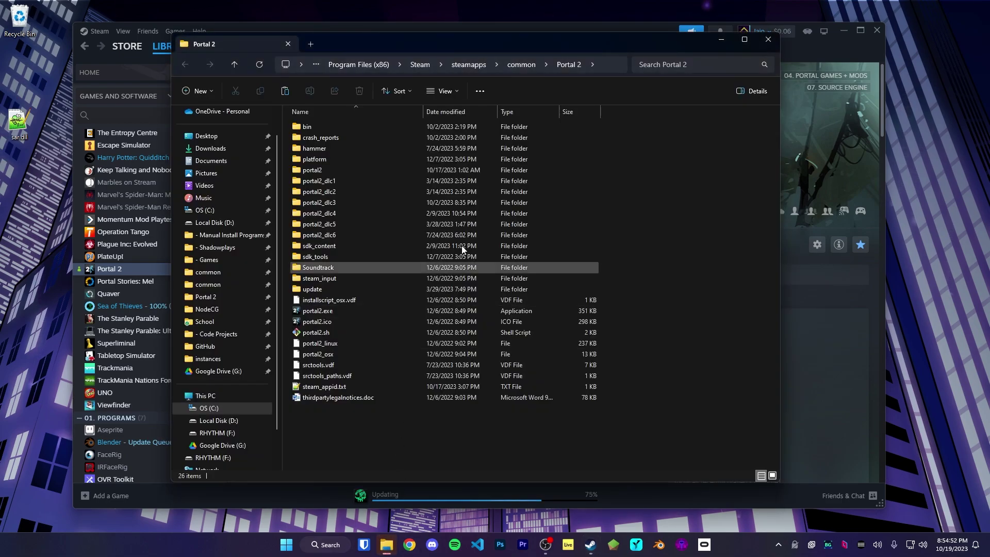
Drag sar.dll from the desktop into the Portal 2 game folder, then close the folder.
{"action": "left_click_drag", "start_coordinate": [479, 48], "coordinate": [486, 55]}
{"action": "mouse_move", "coordinate": [696, 422]}
{"action": "left_mouse_down"}
{"action": "mouse_move", "coordinate": [581, 316]}
{"action": "mouse_move", "coordinate": [474, 125]}
{"action": "left_mouse_up"}
{"action": "left_click", "coordinate": [657, 243]}
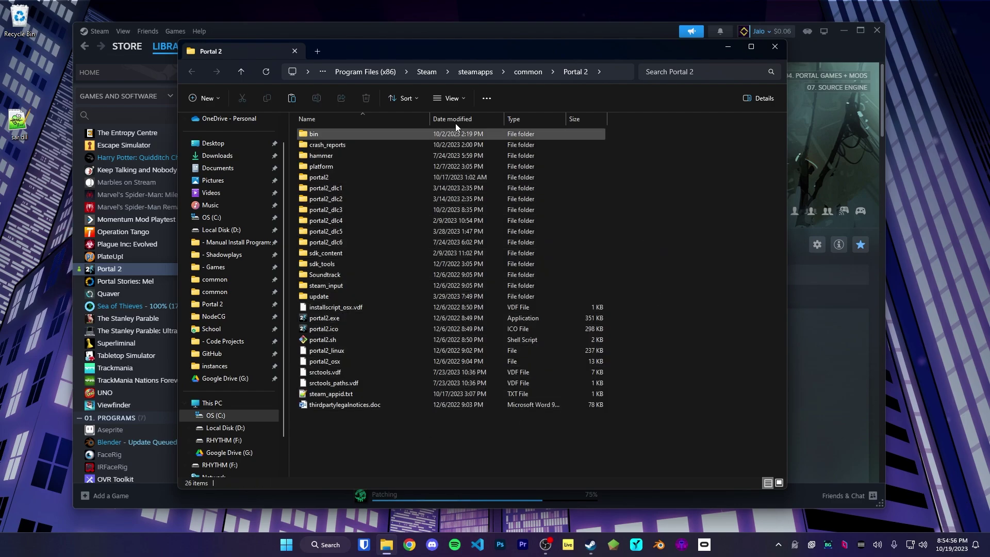
{"action": "left_click", "coordinate": [37, 117]}
{"action": "left_click_drag", "start_coordinate": [23, 122], "coordinate": [398, 439]}
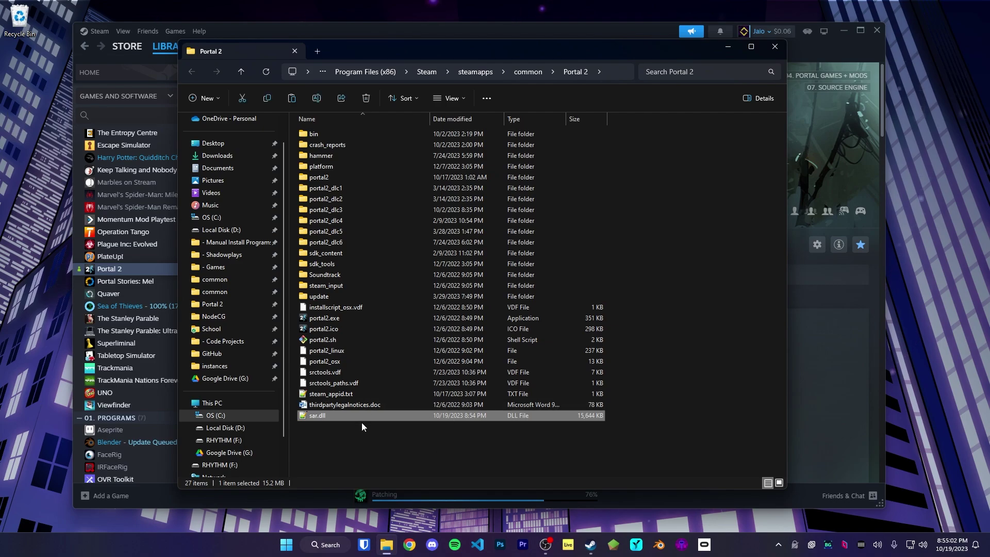
{"action": "key", "text": "ctrl+w"}
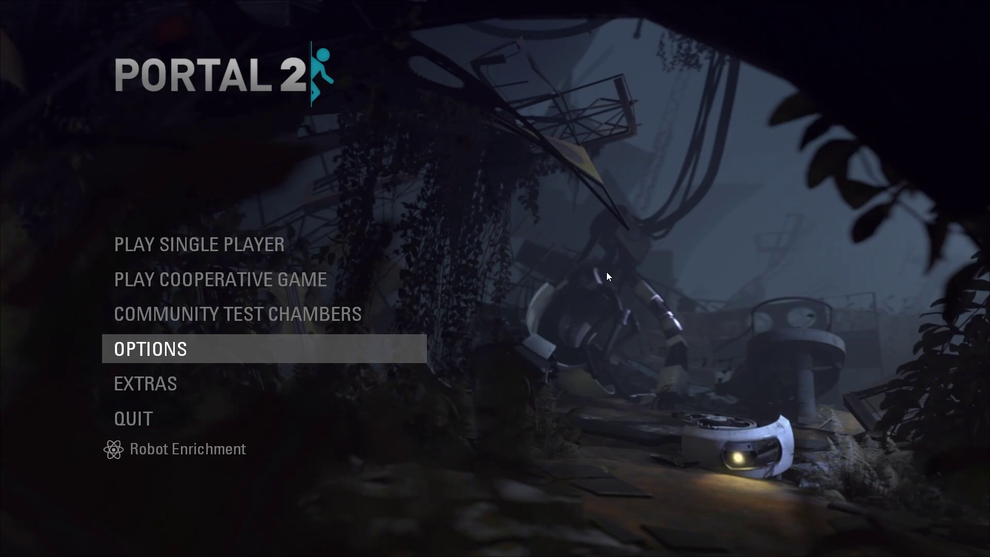
Open Portal 2's developer console and look over its log.
{"action": "key", "text": "grave"}
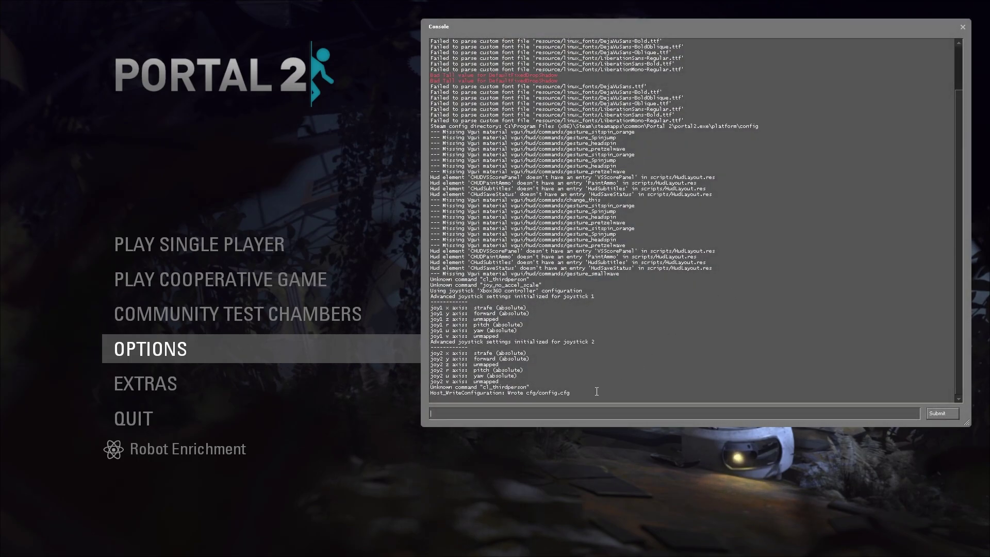
{"action": "key", "text": "grave"}
{"action": "key", "text": "grave"}
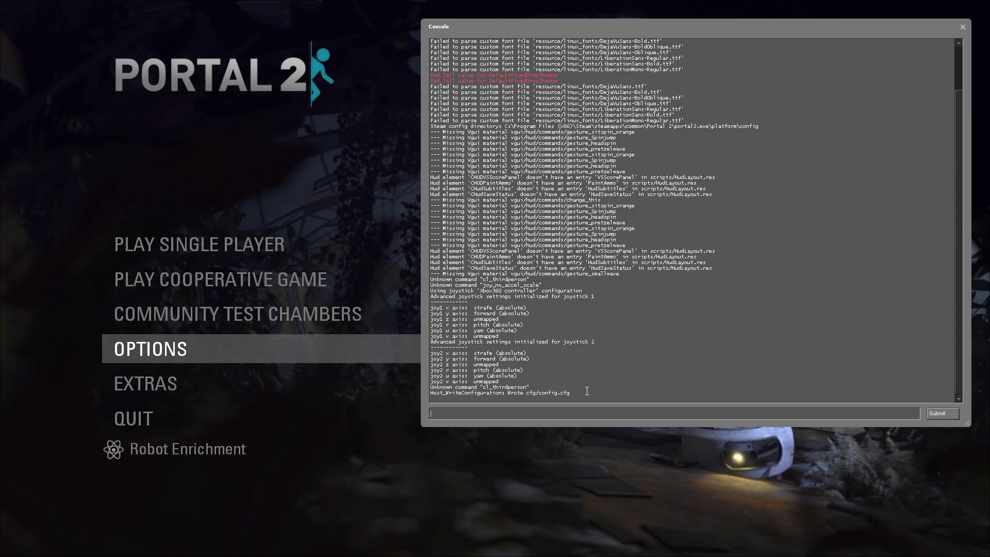
{"action": "scroll", "coordinate": [857, 276], "scroll_direction": "up", "scroll_amount": 2}
{"action": "scroll", "coordinate": [845, 272], "scroll_direction": "down", "scroll_amount": 2}
{"action": "left_click_drag", "start_coordinate": [594, 390], "coordinate": [515, 93]}
{"action": "left_click", "coordinate": [690, 188]}
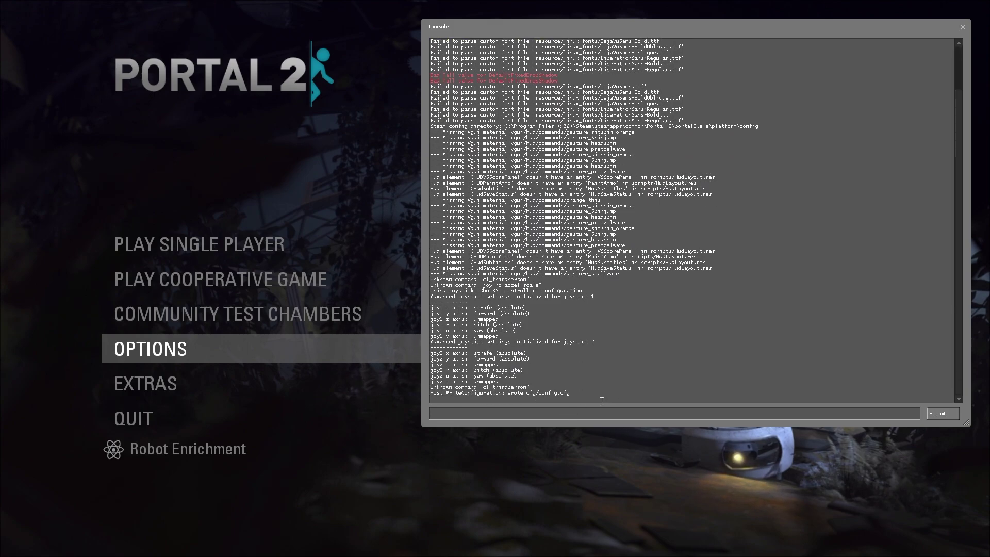
Run plugin_load sar and sar_about to confirm SourceAutoRecord 1.12.8 is loaded.
{"action": "type", "text": "plugin_load sar"}
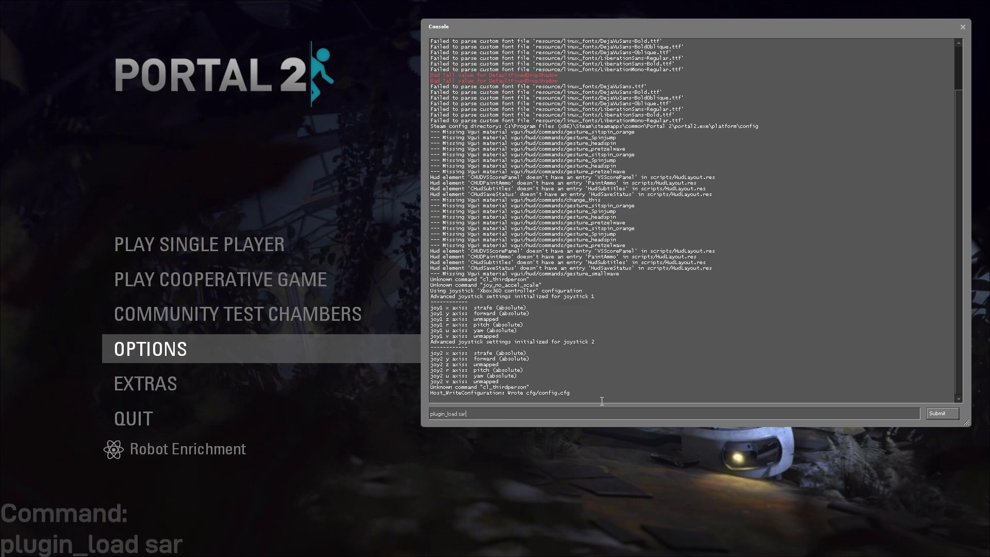
{"action": "key", "text": "Return"}
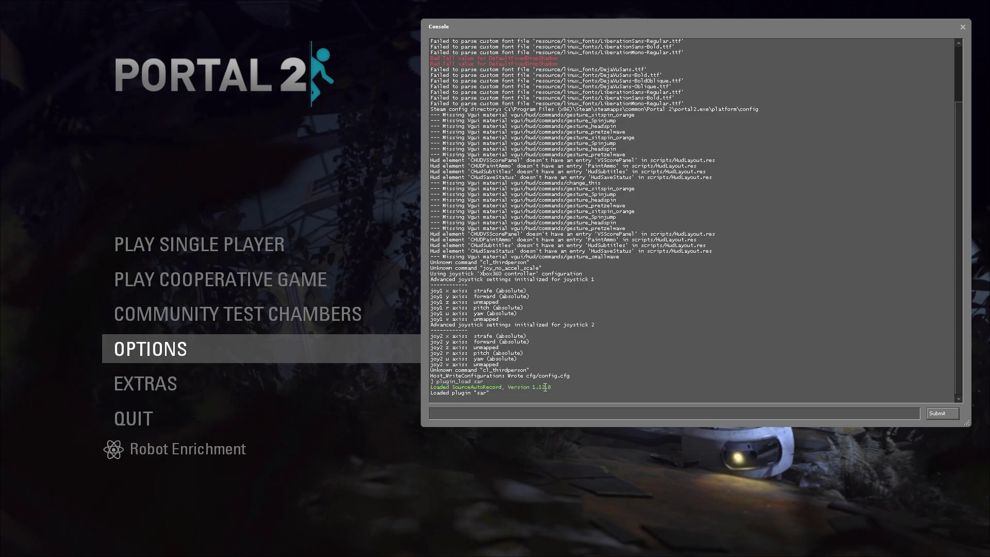
{"action": "type", "text": "sar_about"}
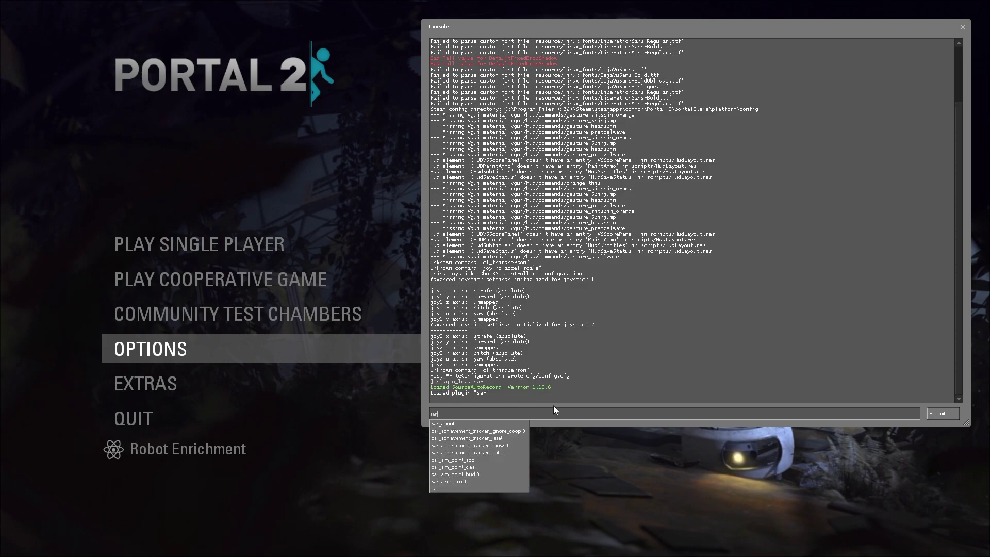
{"action": "key", "text": "Return"}
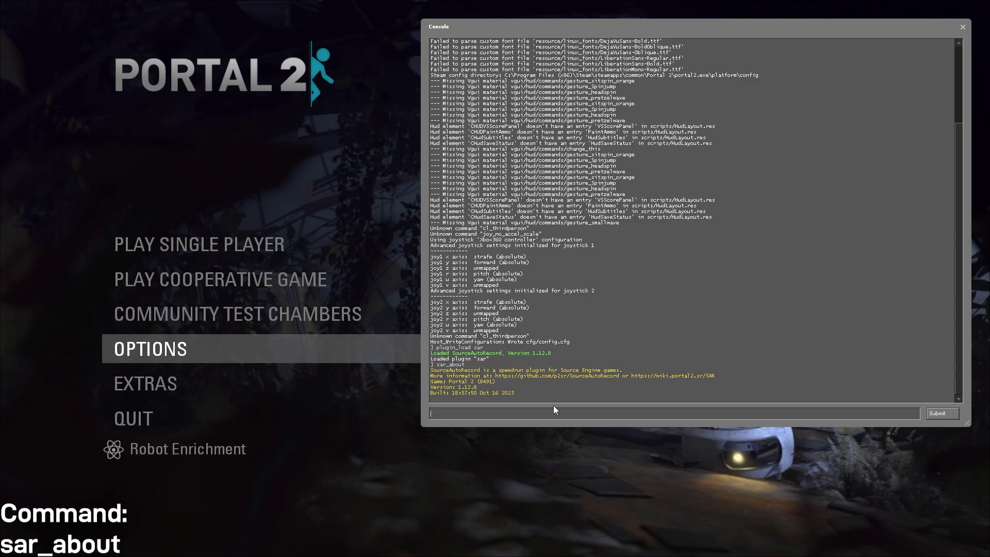
{"action": "left_click_drag", "start_coordinate": [515, 394], "coordinate": [422, 369]}
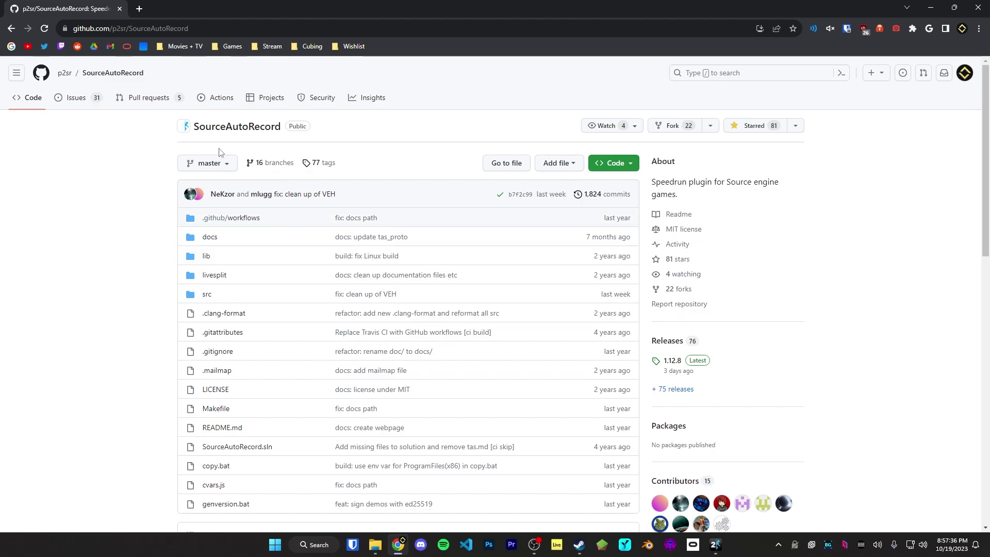
Scroll the SAR README, then read the cvars.md commands table down to wait_to.
{"action": "scroll", "coordinate": [119, 254], "scroll_direction": "down", "scroll_amount": 8}
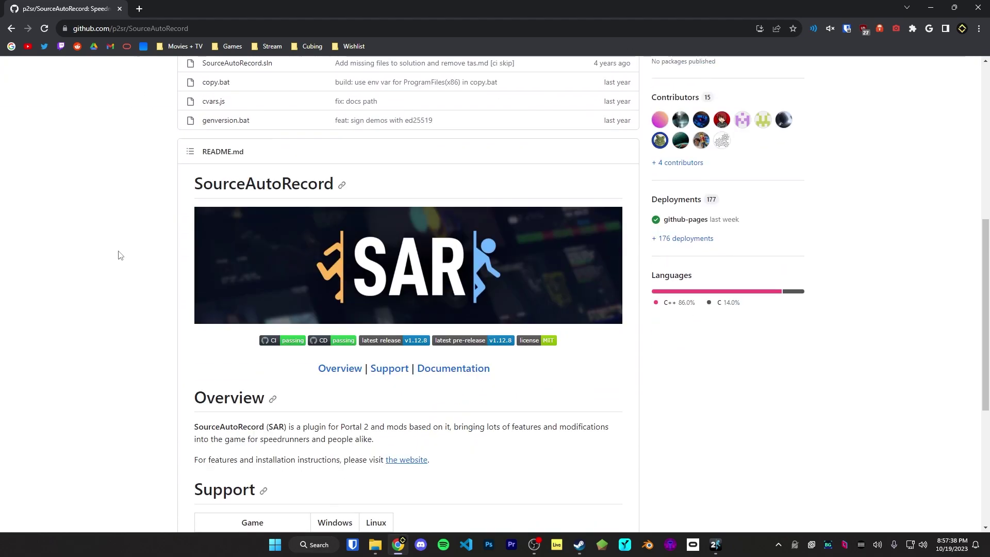
{"action": "scroll", "coordinate": [119, 267], "scroll_direction": "down", "scroll_amount": 5}
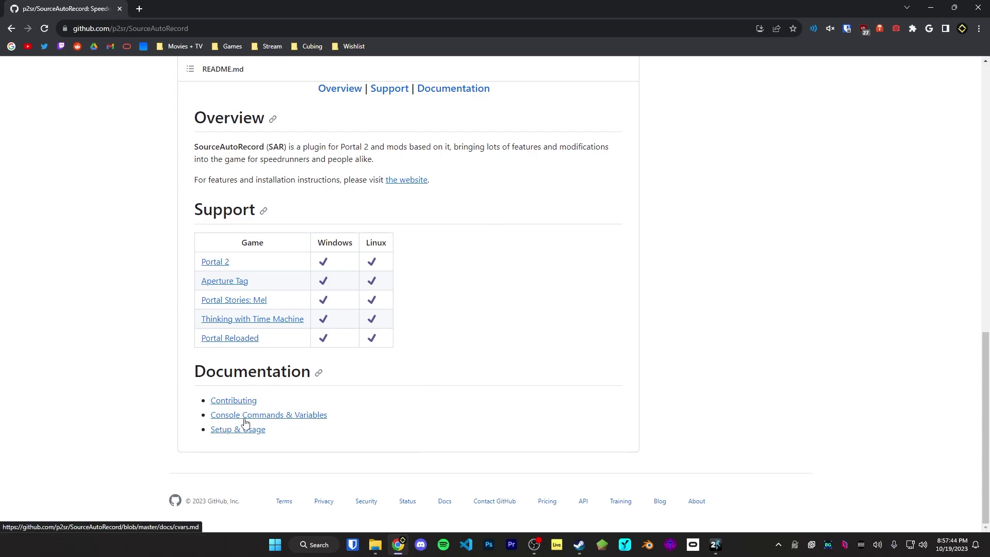
{"action": "key", "text": "ctrl+Tab"}
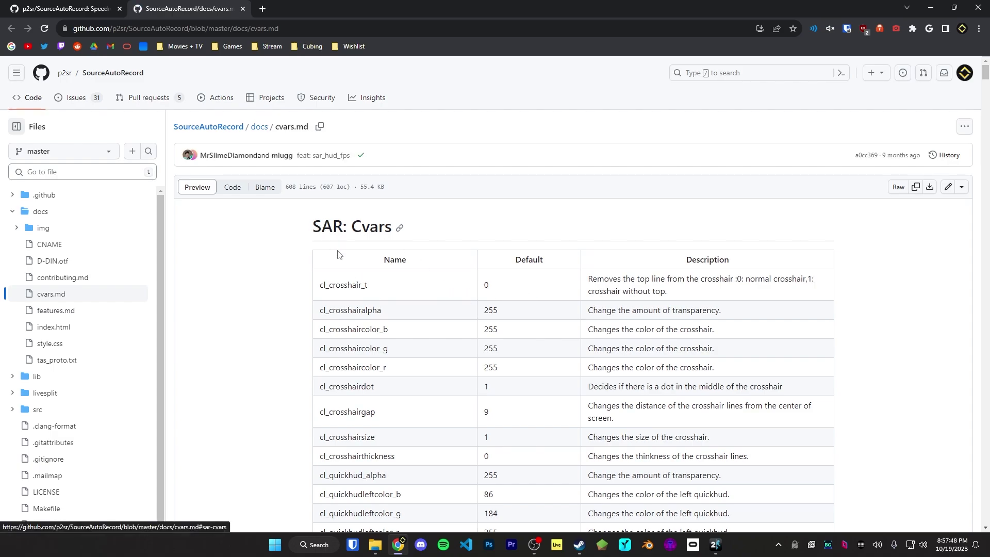
{"action": "scroll", "coordinate": [344, 253], "scroll_direction": "down", "scroll_amount": 5}
{"action": "scroll", "coordinate": [343, 252], "scroll_direction": "down", "scroll_amount": 5}
{"action": "scroll", "coordinate": [576, 379], "scroll_direction": "down", "scroll_amount": 3}
{"action": "scroll", "coordinate": [576, 379], "scroll_direction": "down", "scroll_amount": 15}
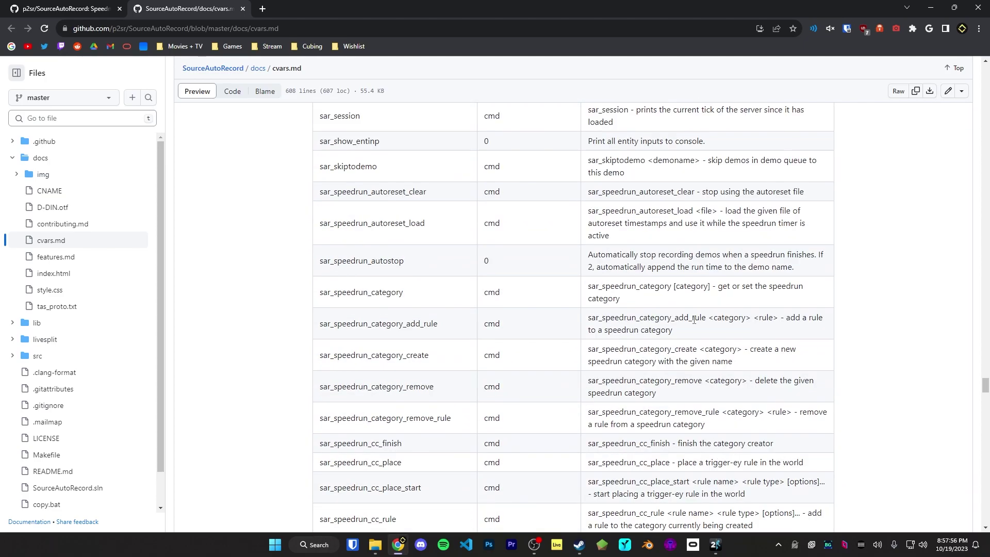
{"action": "scroll", "coordinate": [693, 318], "scroll_direction": "down", "scroll_amount": 10}
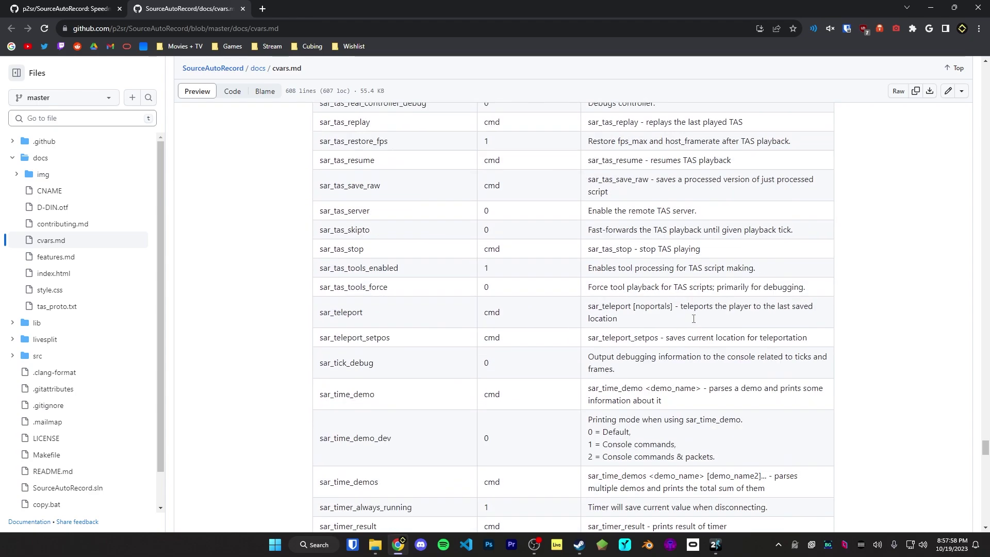
{"action": "scroll", "coordinate": [694, 319], "scroll_direction": "down", "scroll_amount": 5}
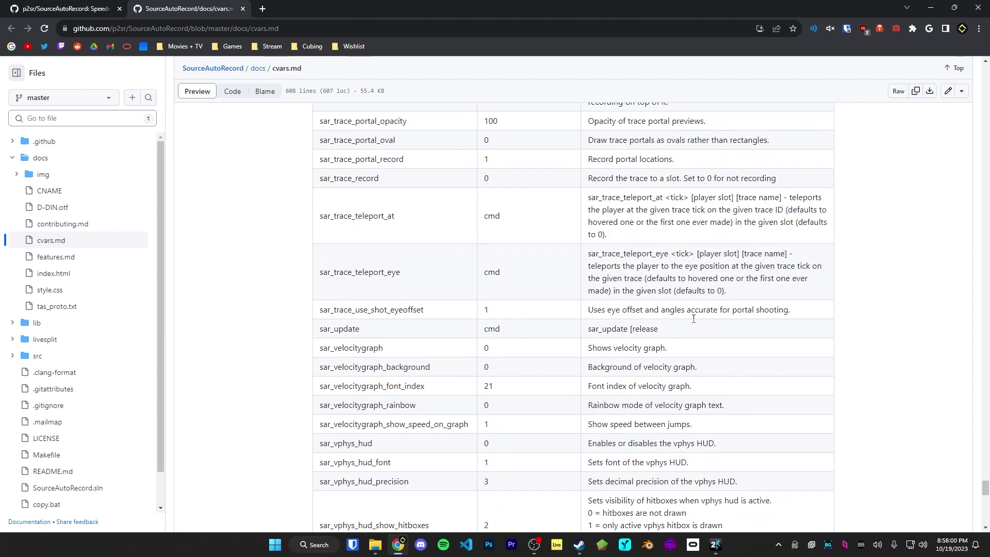
{"action": "scroll", "coordinate": [694, 319], "scroll_direction": "down", "scroll_amount": 3}
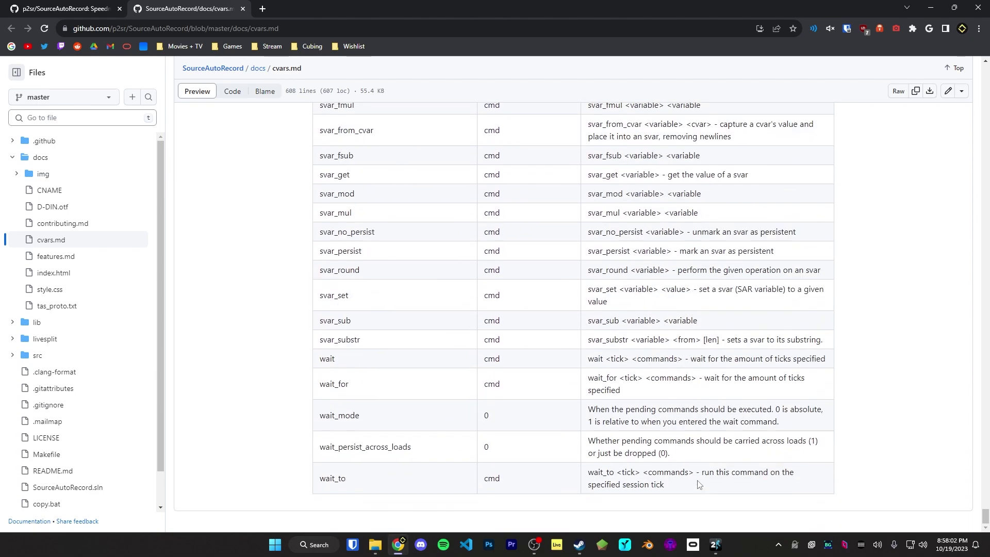
Read over the srconfigs README description and Installation instructions.
{"action": "left_click", "coordinate": [659, 265]}
{"action": "scroll", "coordinate": [658, 243], "scroll_direction": "up", "scroll_amount": 15}
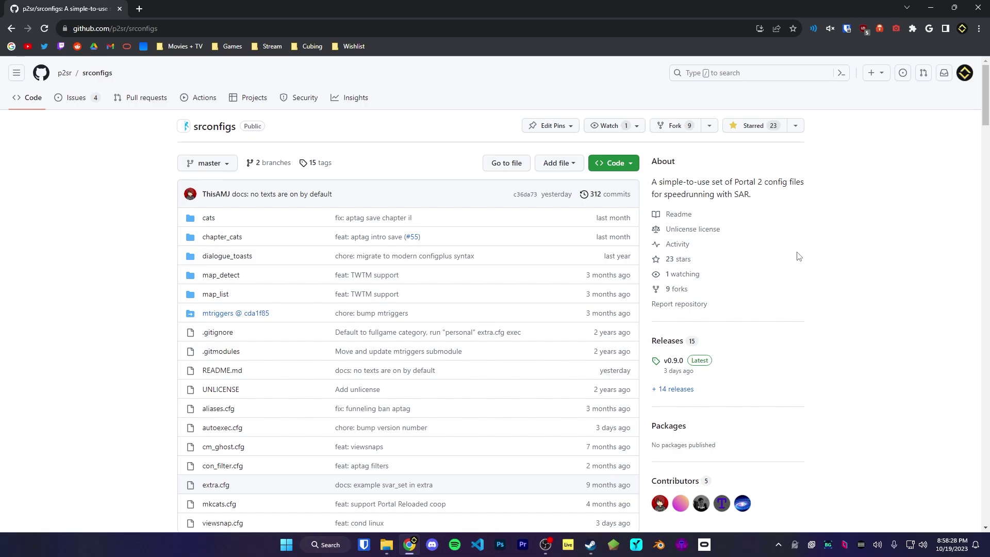
{"action": "scroll", "coordinate": [139, 206], "scroll_direction": "down", "scroll_amount": 2}
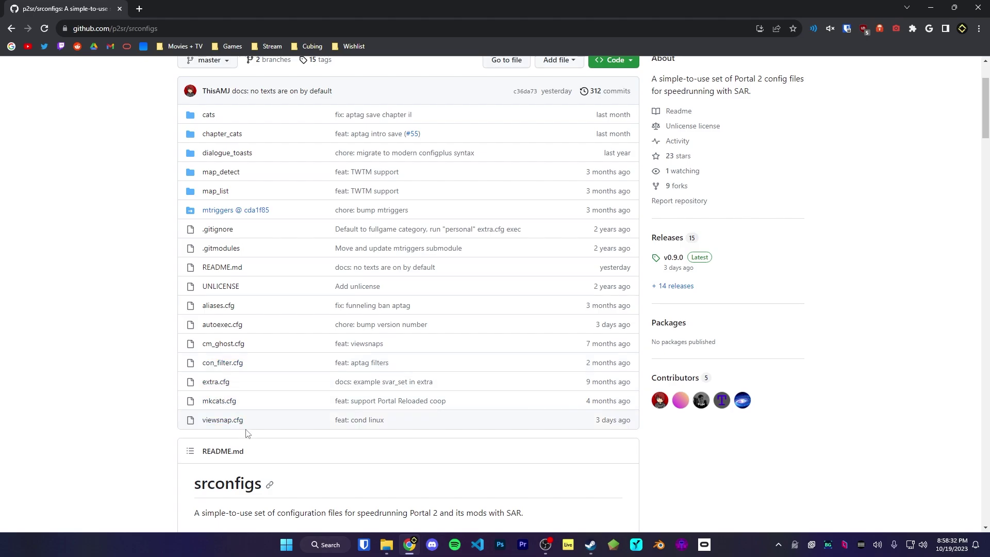
{"action": "scroll", "coordinate": [182, 221], "scroll_direction": "up", "scroll_amount": 2}
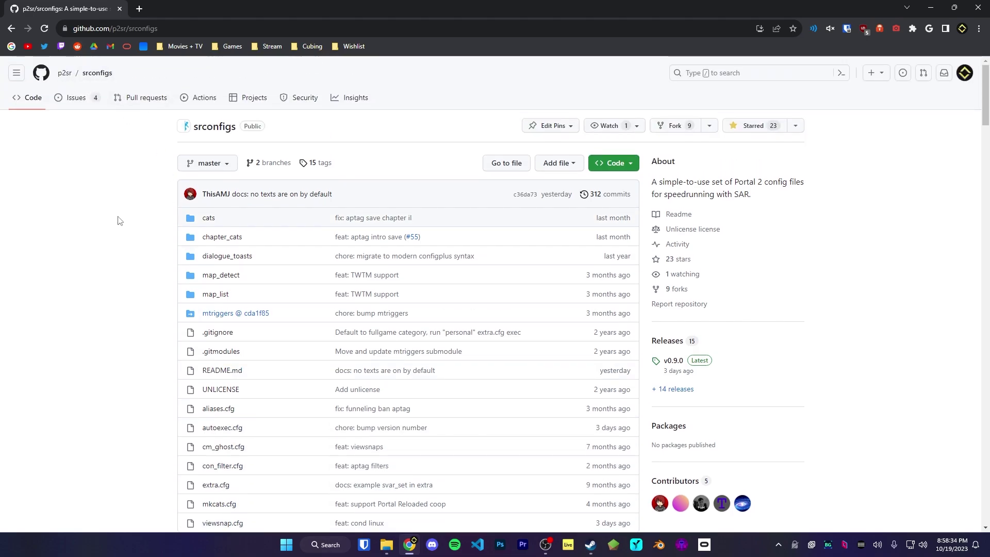
{"action": "scroll", "coordinate": [119, 221], "scroll_direction": "down", "scroll_amount": 5}
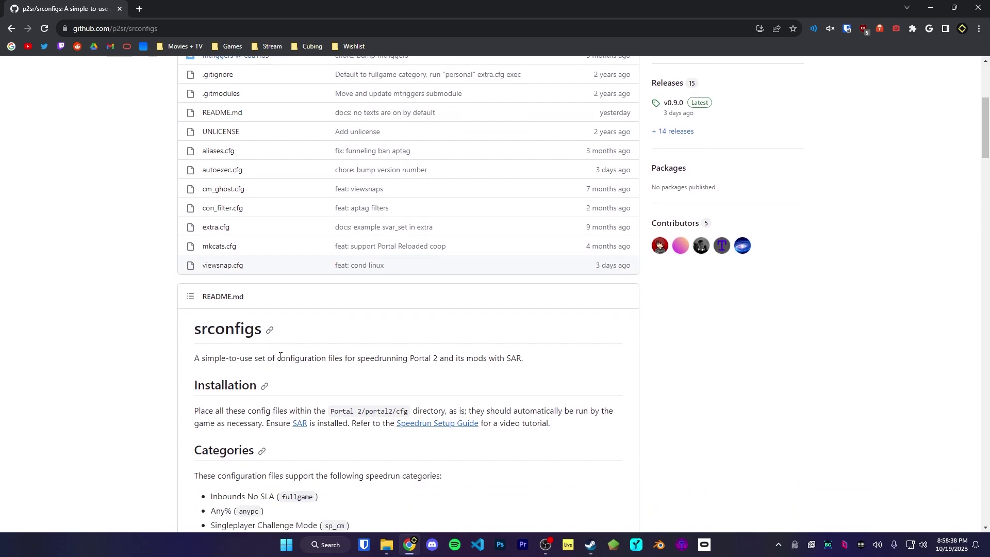
{"action": "left_click_drag", "start_coordinate": [285, 357], "coordinate": [478, 369]}
{"action": "left_click", "coordinate": [615, 367]}
{"action": "scroll", "coordinate": [691, 369], "scroll_direction": "up", "scroll_amount": 5}
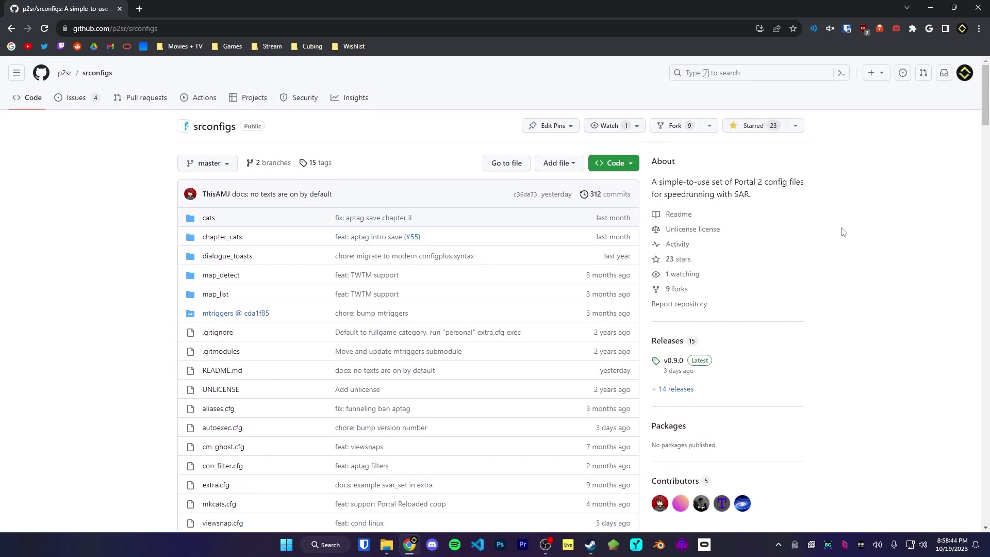
Open the v0.9.0 release and save srconfigs-0.9.0.zip from its Assets.
{"action": "left_click", "coordinate": [675, 365]}
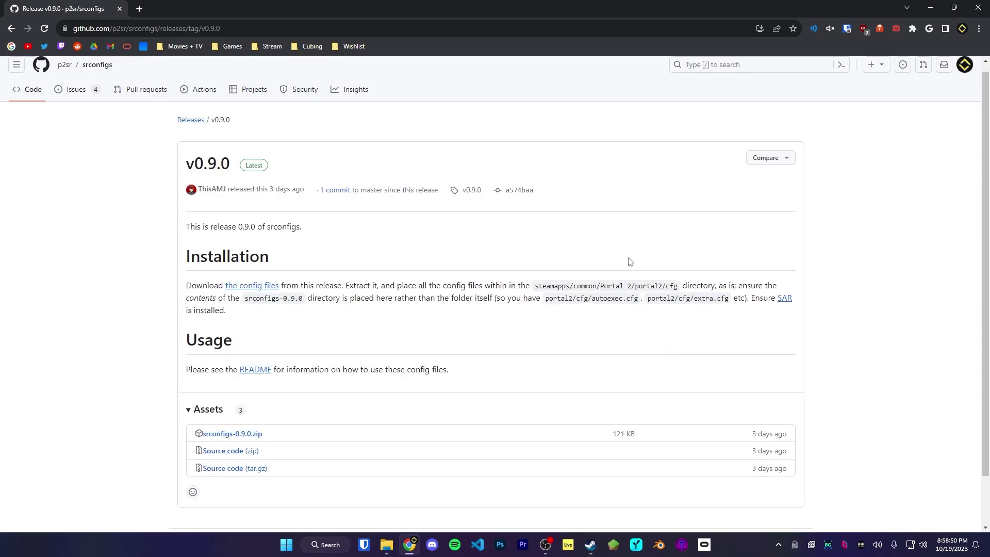
{"action": "scroll", "coordinate": [228, 372], "scroll_direction": "down", "scroll_amount": 2}
{"action": "left_click", "coordinate": [229, 379]}
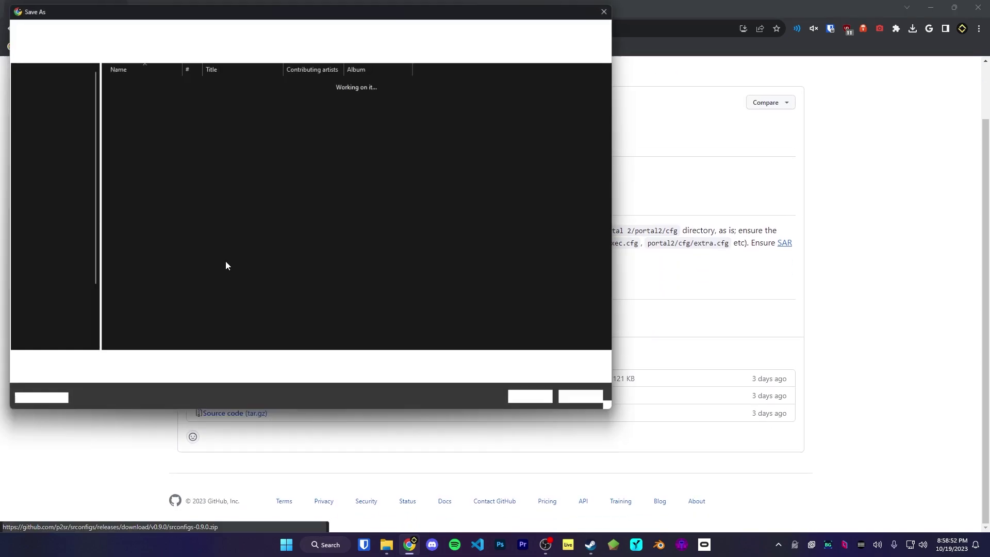
{"action": "left_click", "coordinate": [539, 401]}
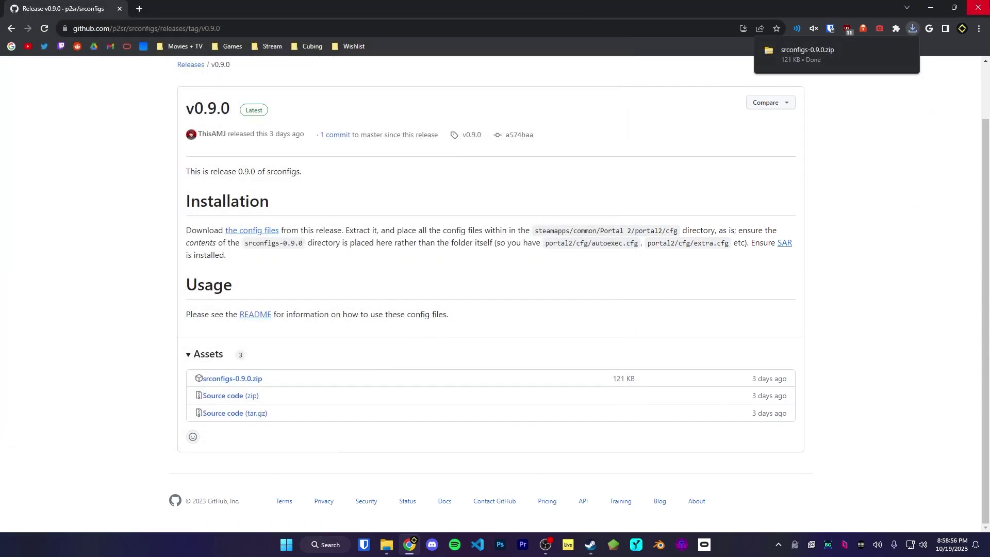
Close the browser and open the Portal 2 install's portal2\cfg folder.
{"action": "left_click", "coordinate": [982, 6]}
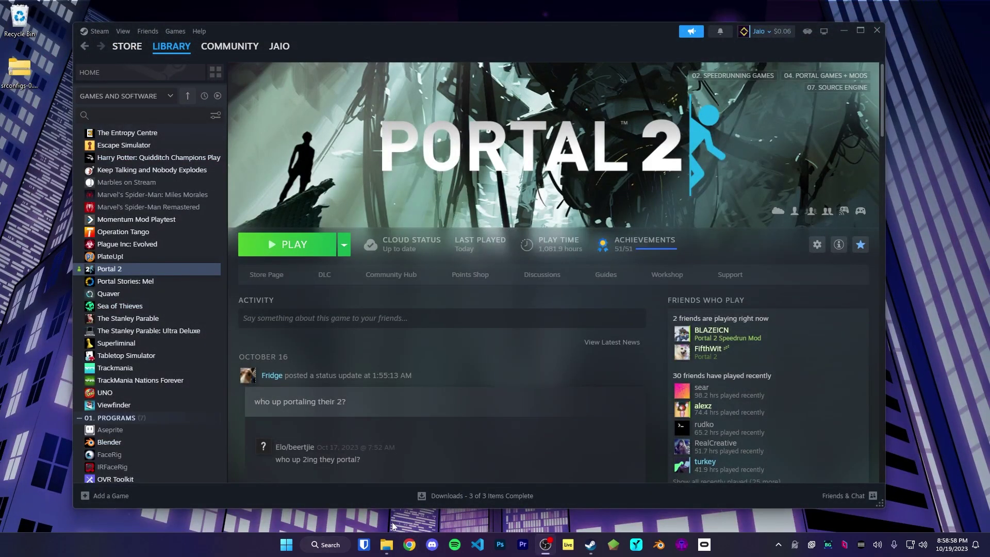
{"action": "left_click", "coordinate": [386, 543]}
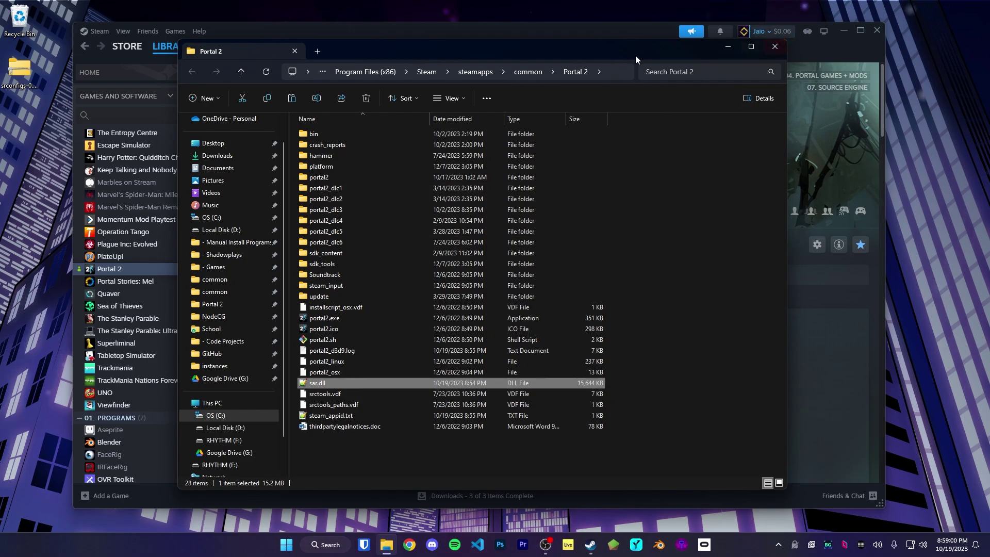
{"action": "left_click_drag", "start_coordinate": [650, 55], "coordinate": [660, 53]}
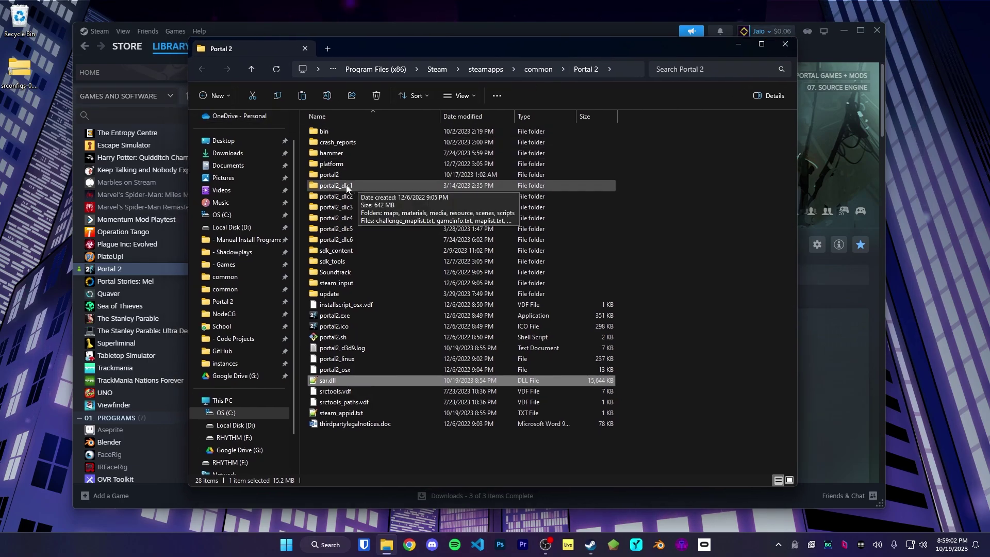
{"action": "left_click", "coordinate": [312, 177]}
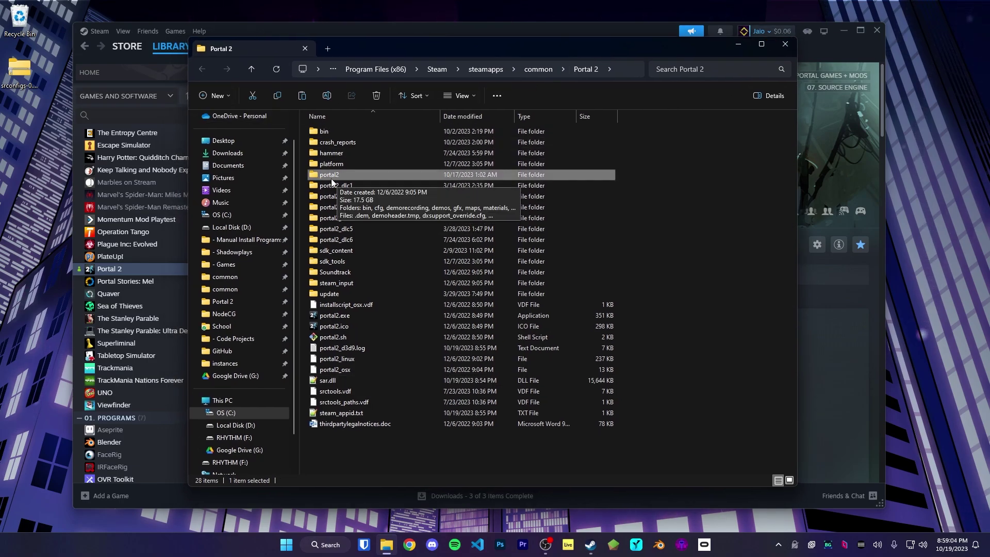
{"action": "double_click", "coordinate": [330, 178]}
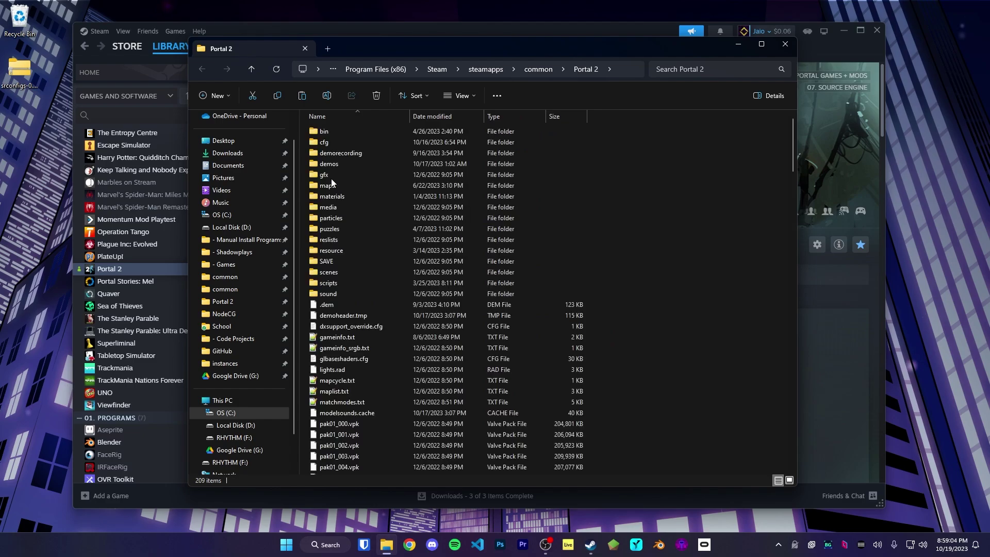
{"action": "double_click", "coordinate": [329, 141]}
{"action": "scroll", "coordinate": [689, 153], "scroll_direction": "down", "scroll_amount": 1}
{"action": "scroll", "coordinate": [688, 155], "scroll_direction": "down", "scroll_amount": 2}
{"action": "scroll", "coordinate": [687, 206], "scroll_direction": "up", "scroll_amount": 5}
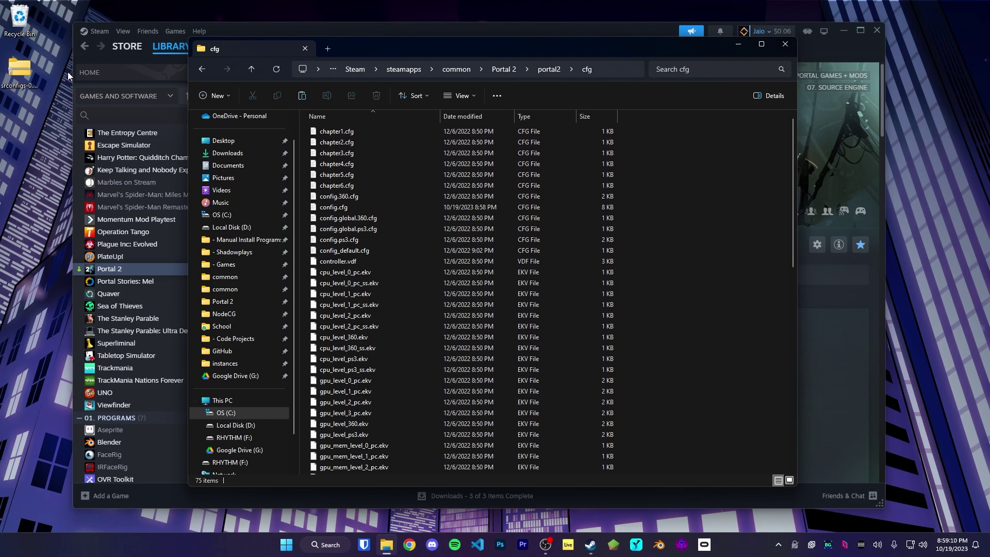
Copy all 13 srconfigs-0.9.0 items from the zip into the cfg folder.
{"action": "double_click", "coordinate": [18, 74]}
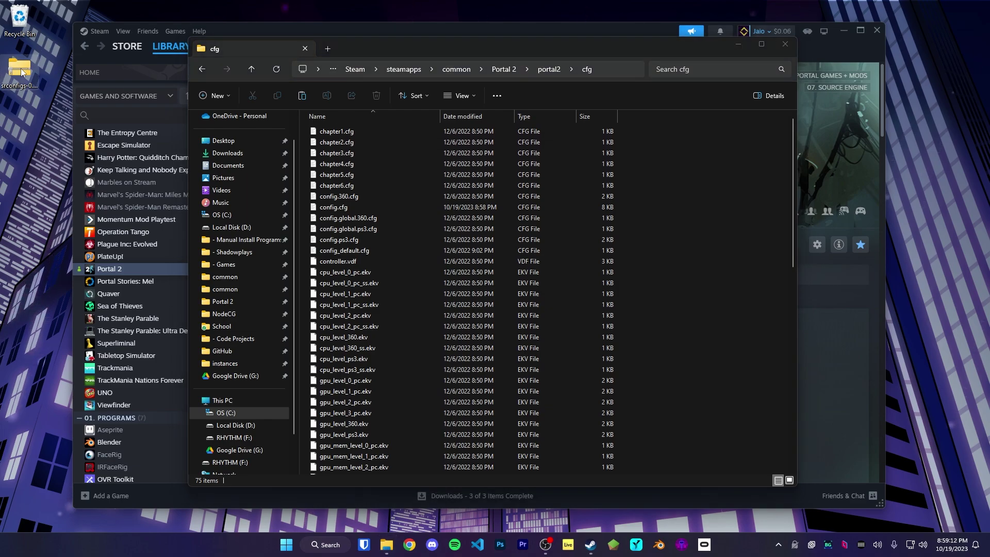
{"action": "left_click_drag", "start_coordinate": [432, 60], "coordinate": [558, 66]}
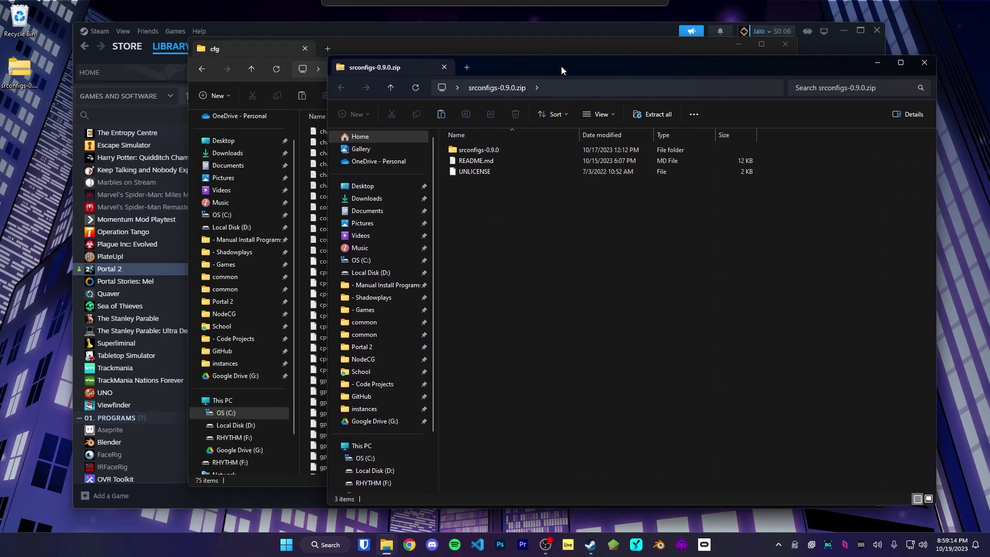
{"action": "double_click", "coordinate": [493, 150]}
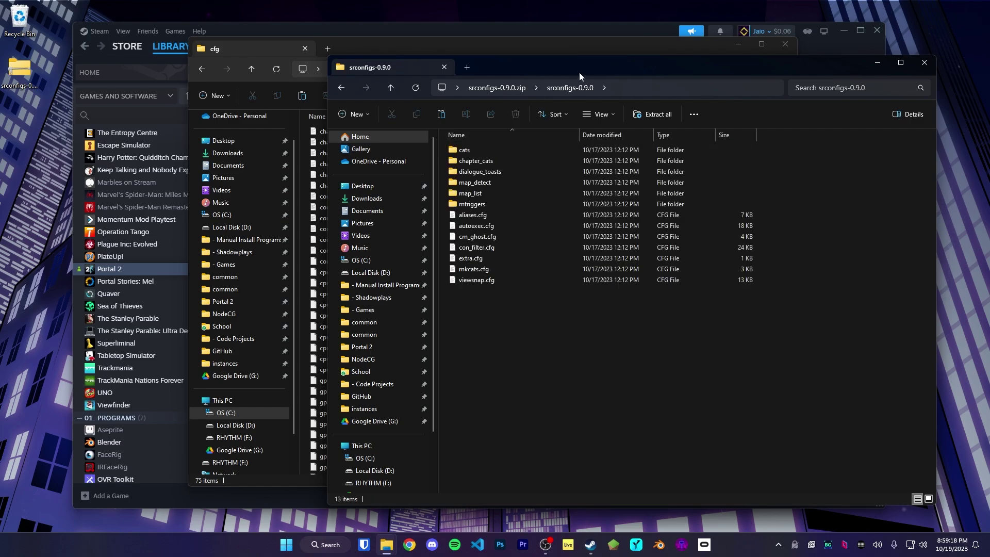
{"action": "left_click_drag", "start_coordinate": [571, 62], "coordinate": [698, 73]}
{"action": "left_click_drag", "start_coordinate": [664, 320], "coordinate": [649, 144]}
{"action": "left_click_drag", "start_coordinate": [593, 219], "coordinate": [409, 283]}
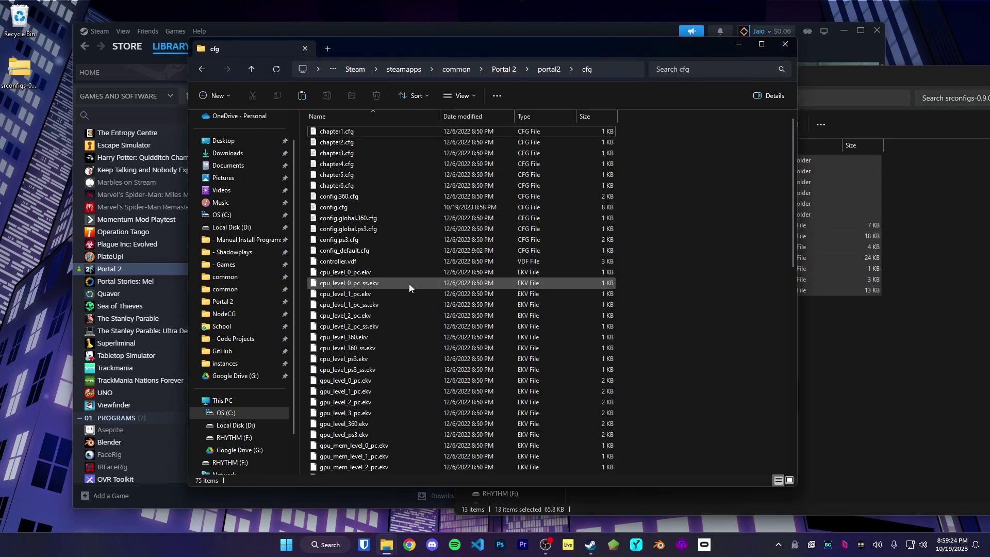
{"action": "left_click", "coordinate": [688, 134]}
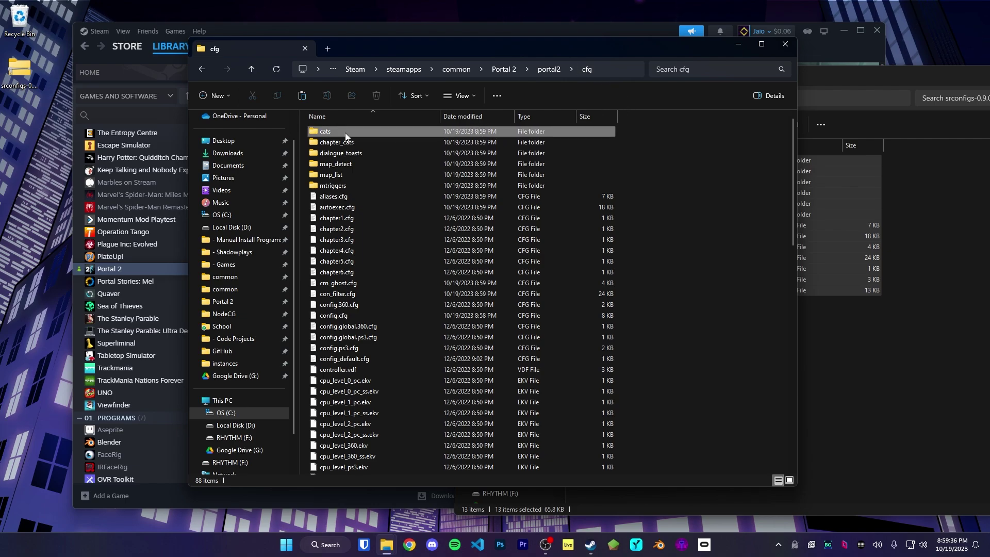
Check chapter_cats, map_detect and mtriggers in cfg against the archive, then return to Steam.
{"action": "left_click", "coordinate": [364, 142]}
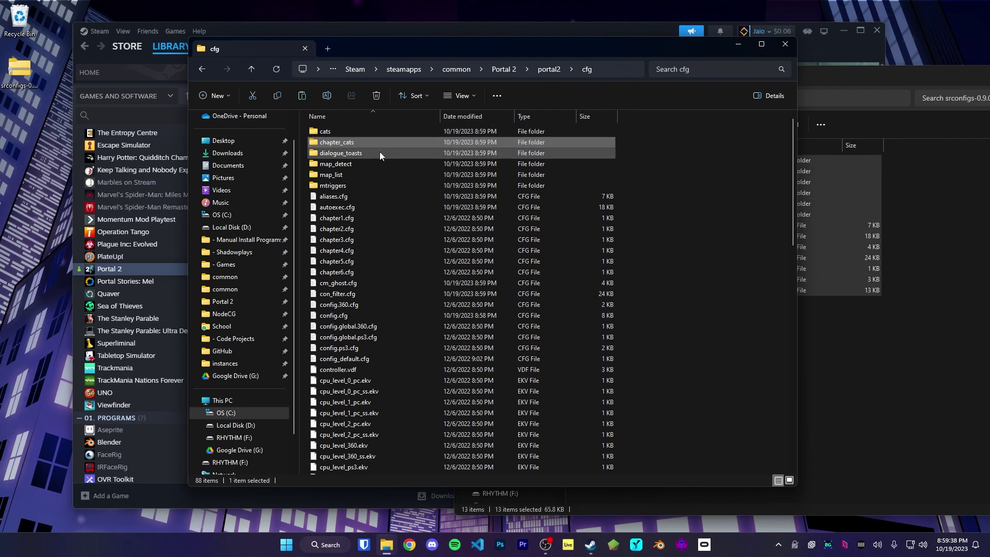
{"action": "left_click", "coordinate": [375, 164]}
{"action": "left_click", "coordinate": [366, 183]}
{"action": "left_click", "coordinate": [678, 290]}
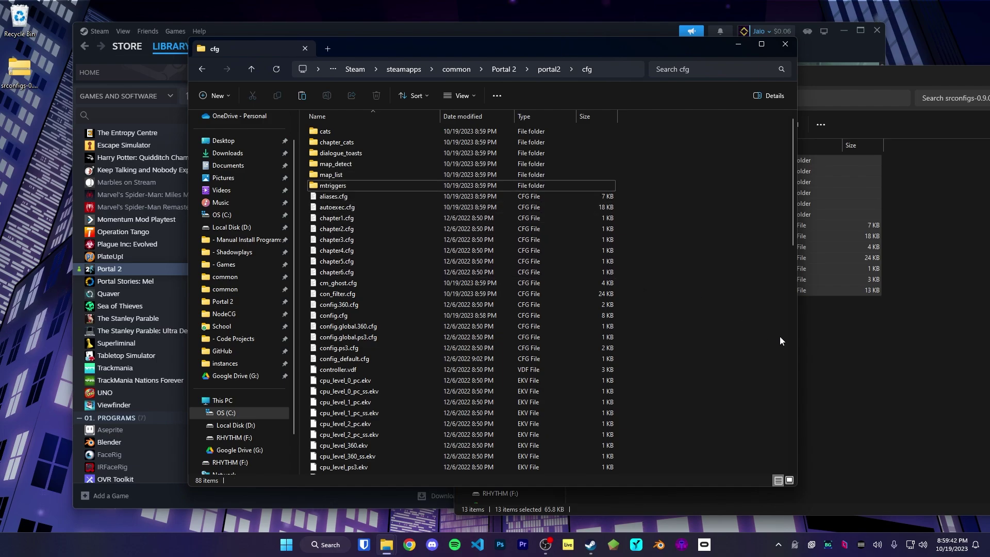
{"action": "left_click", "coordinate": [825, 335]}
{"action": "left_click_drag", "start_coordinate": [675, 341], "coordinate": [713, 349]}
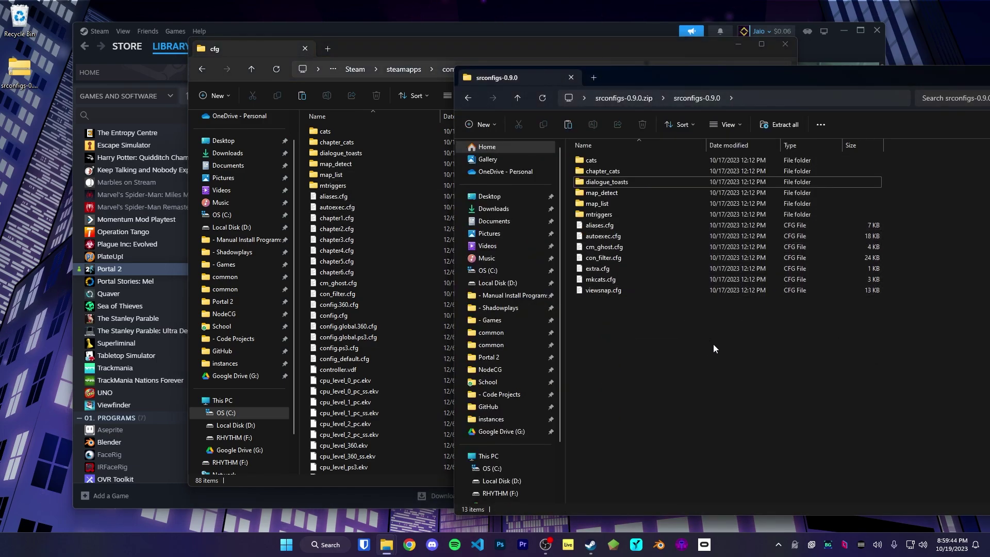
{"action": "left_click", "coordinate": [591, 541]}
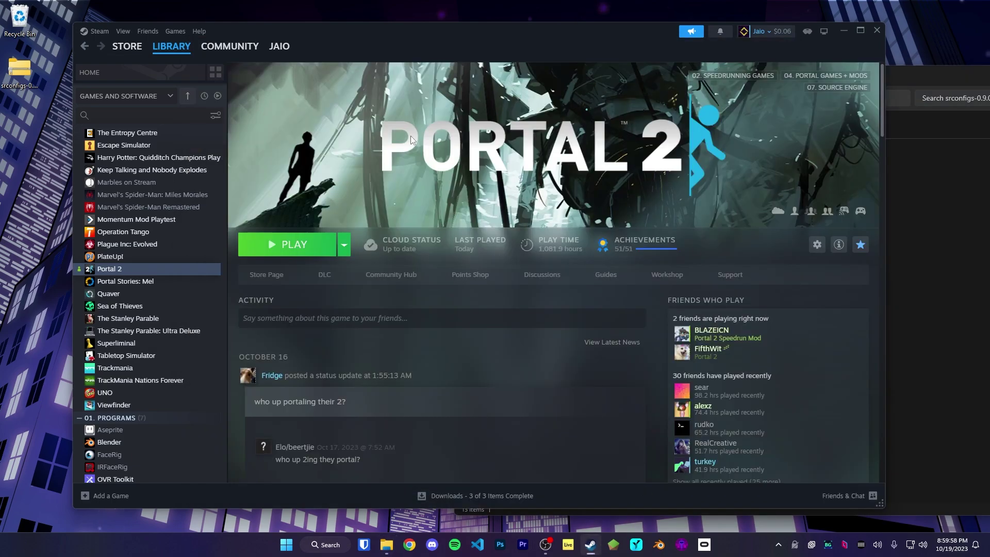
Launch Portal 2 and open the developer console at the main menu.
{"action": "left_click", "coordinate": [303, 251]}
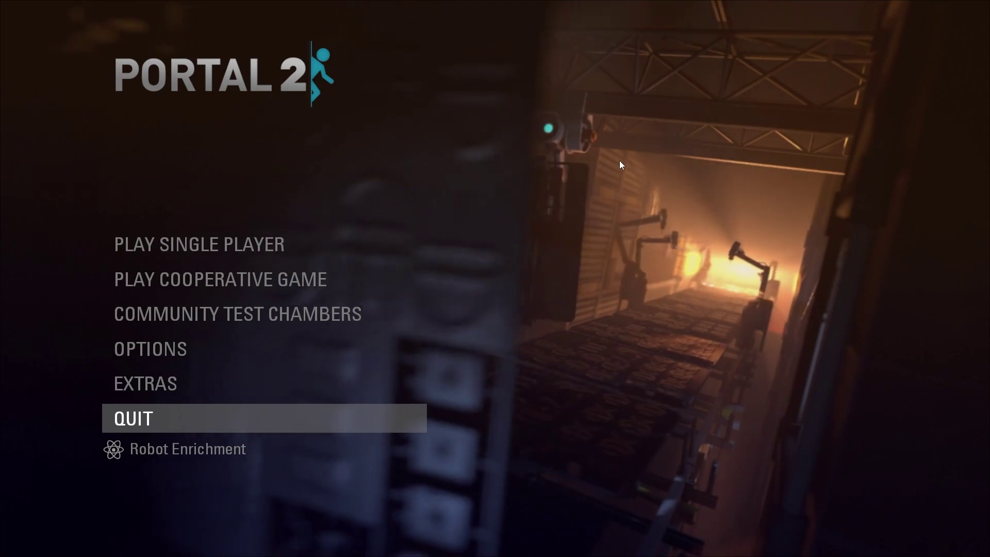
{"action": "key", "text": "grave"}
{"action": "left_click_drag", "start_coordinate": [506, 108], "coordinate": [411, 35]}
{"action": "left_click", "coordinate": [693, 110]}
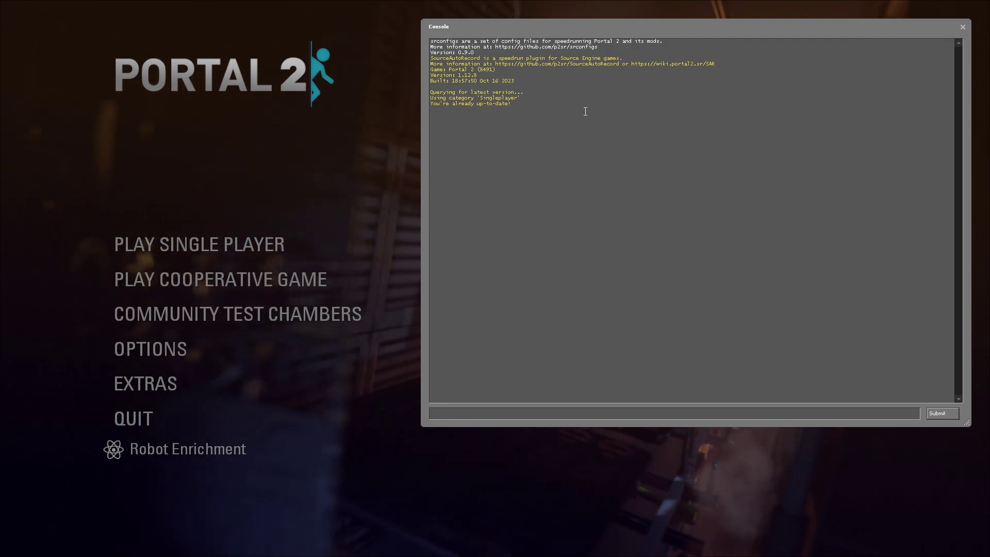
Highlight the srconfigs 0.9.0 and SourceAutoRecord version lines confirming both are up to date.
{"action": "left_click_drag", "start_coordinate": [531, 104], "coordinate": [431, 40]}
{"action": "left_click", "coordinate": [512, 65]}
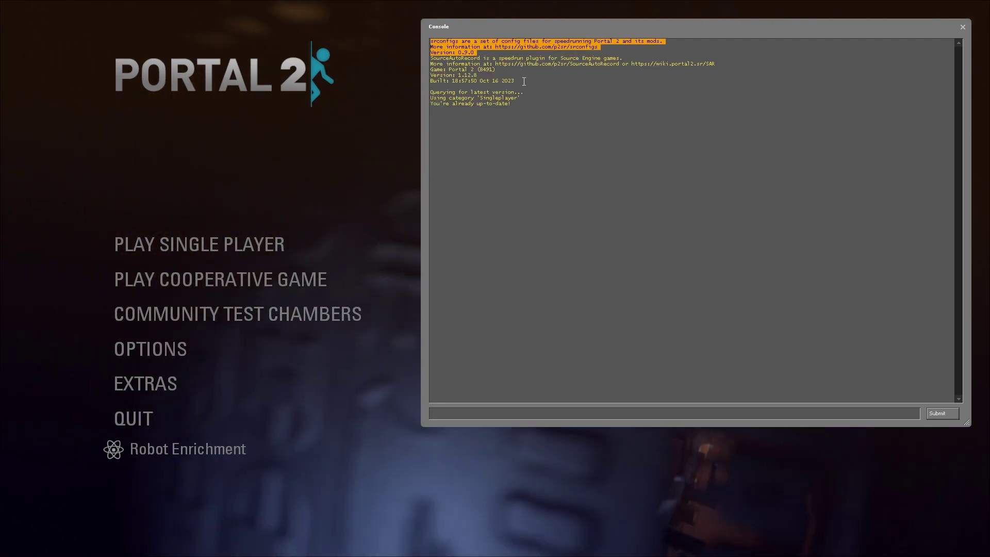
{"action": "left_click_drag", "start_coordinate": [524, 82], "coordinate": [431, 58]}
{"action": "left_click", "coordinate": [551, 92]}
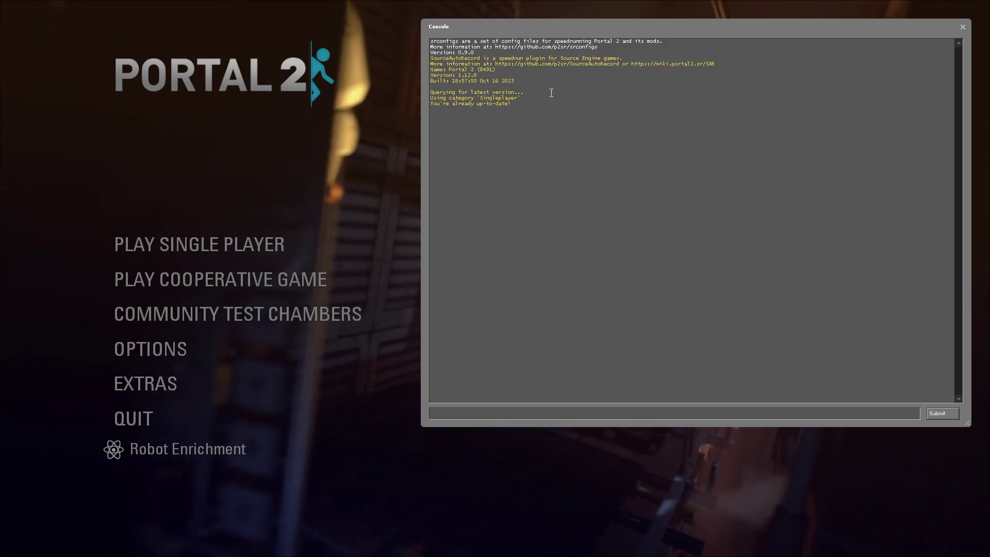
{"action": "left_click_drag", "start_coordinate": [824, 148], "coordinate": [421, 38]}
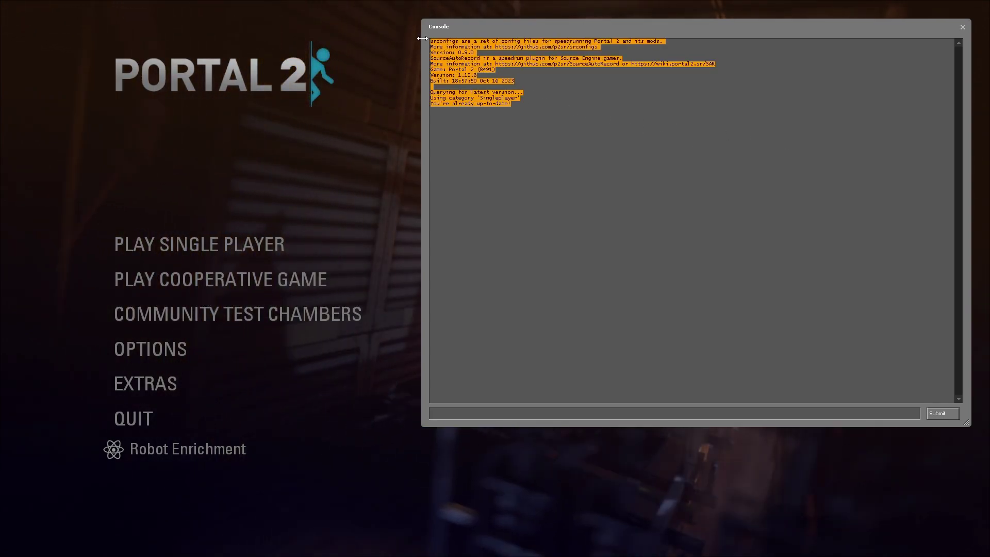
{"action": "left_click", "coordinate": [615, 73]}
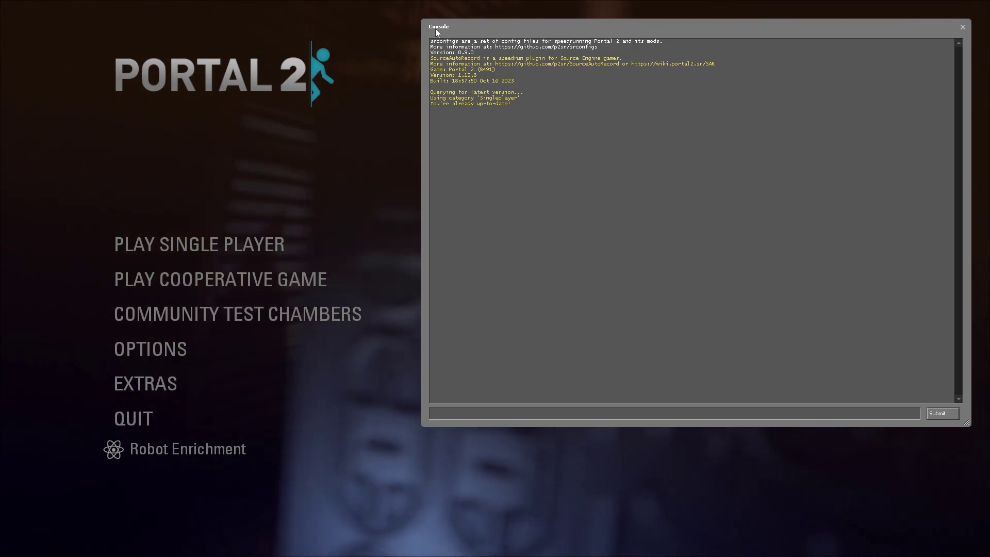
Close the console and continue the single-player save into Chapter 3 'The Return'.
{"action": "key", "text": "grave"}
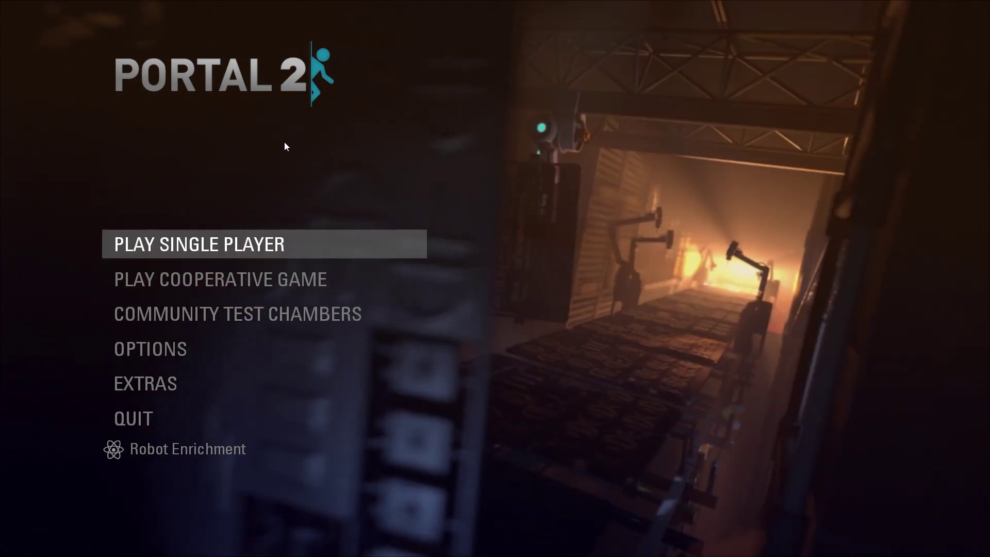
{"action": "key", "text": "Return"}
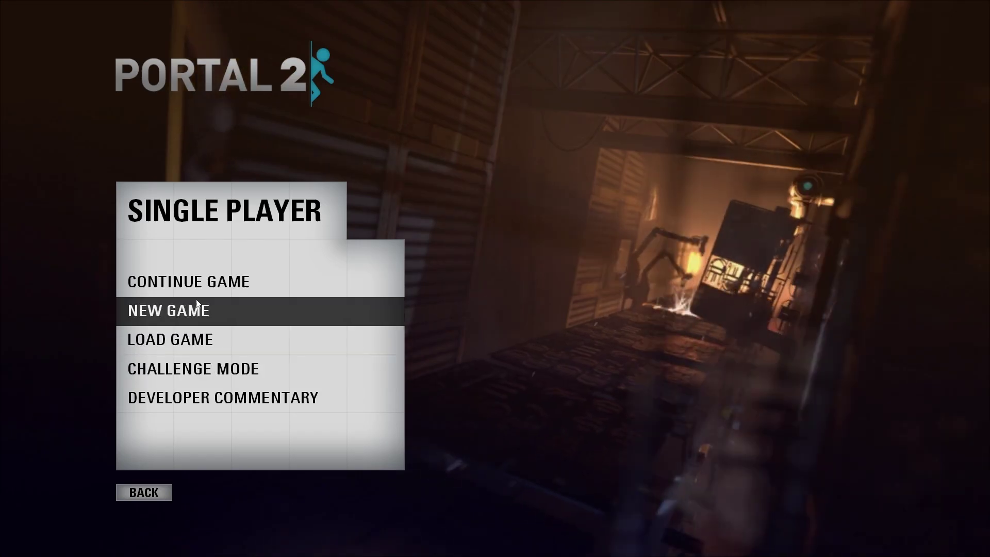
{"action": "left_click", "coordinate": [168, 297]}
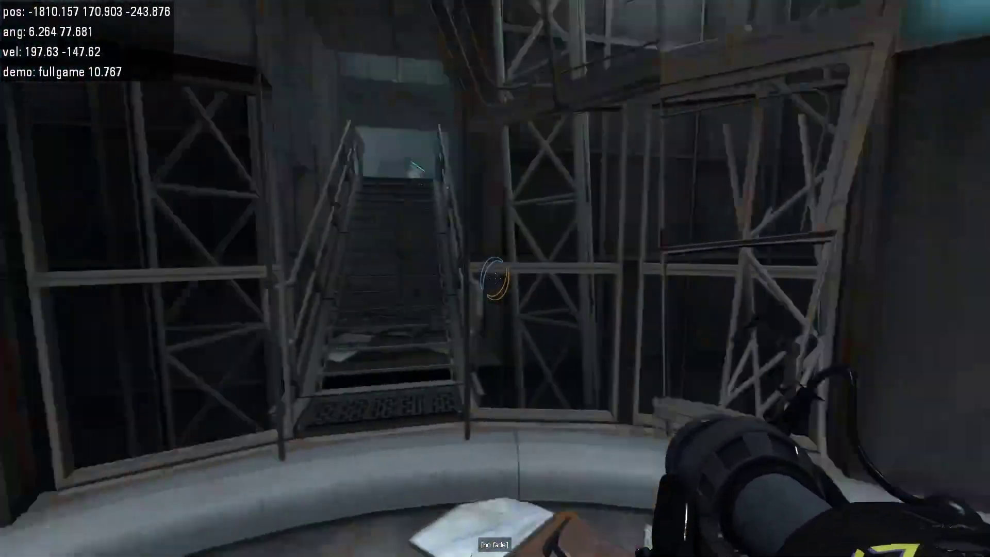
Change sar_hud_font_index in the console for a smaller SAR readout, then resume play.
{"action": "key", "text": "grave"}
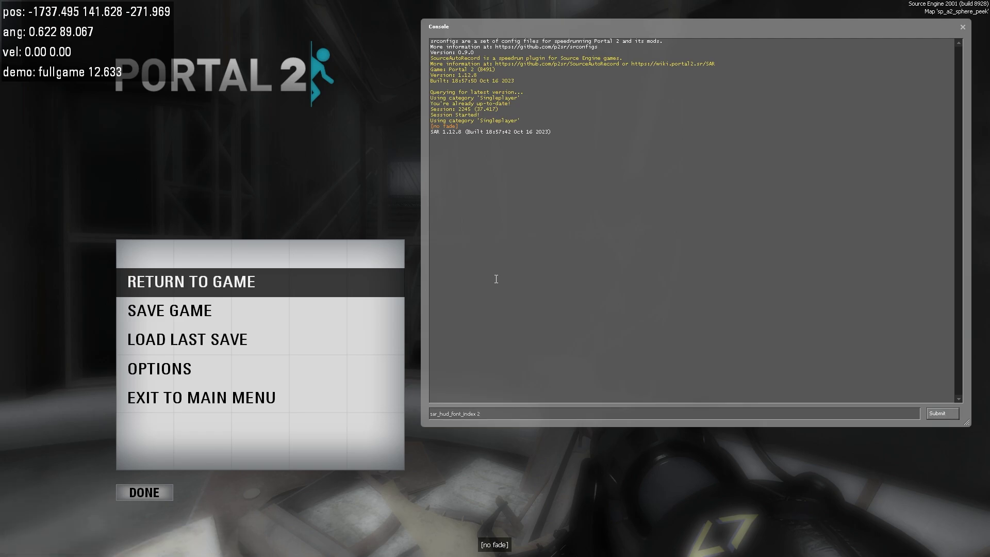
{"action": "key", "text": "Escape"}
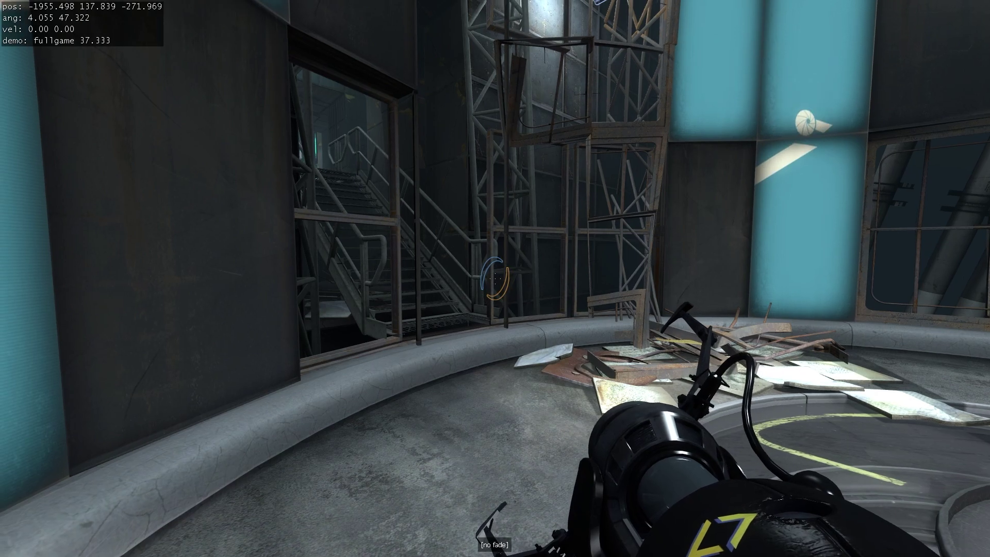
Exit the level to the main menu and open the Challenge Mode leaderboard map list.
{"action": "key", "text": "Escape"}
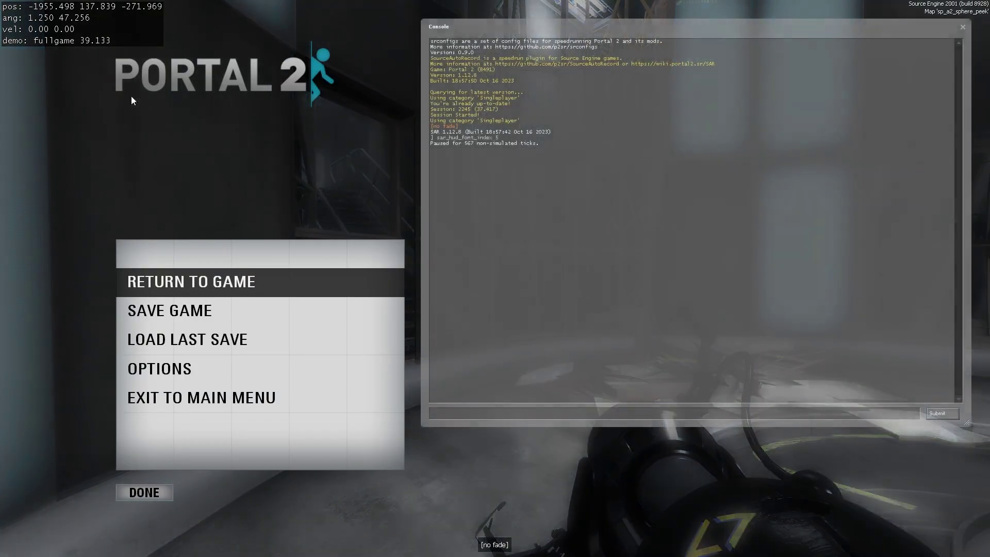
{"action": "key", "text": "Escape"}
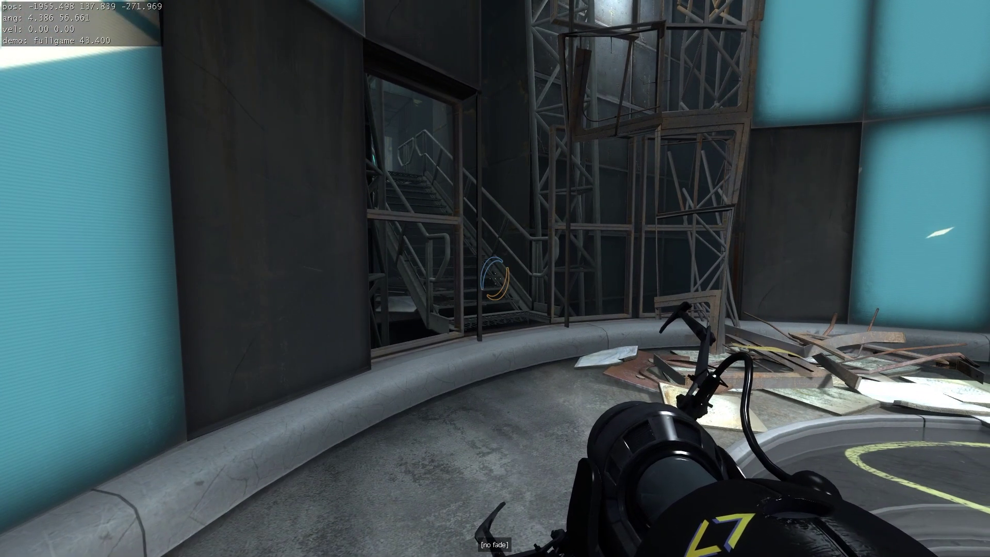
{"action": "key", "text": "Escape"}
{"action": "left_click", "coordinate": [219, 398]}
{"action": "left_click", "coordinate": [150, 495]}
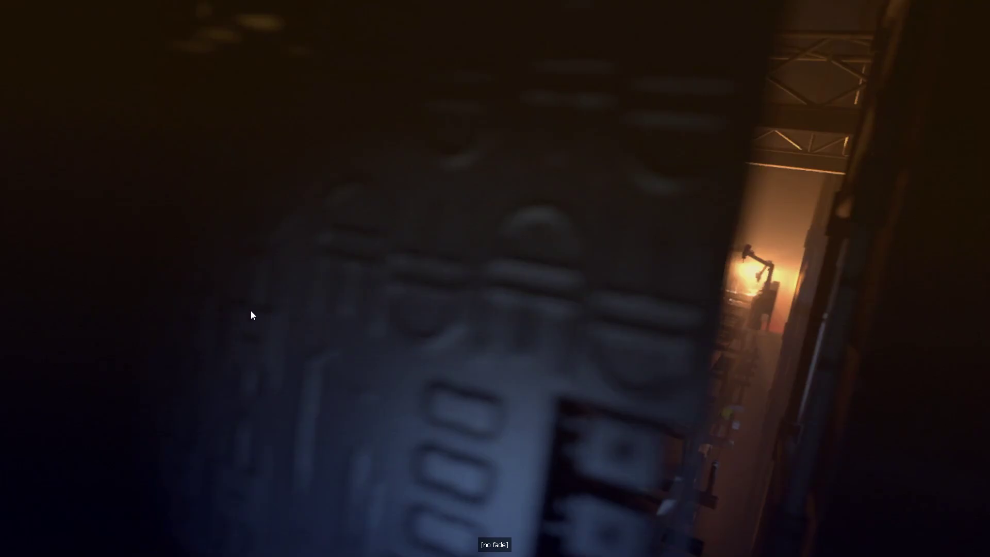
{"action": "left_click", "coordinate": [214, 246]}
{"action": "left_click", "coordinate": [214, 368]}
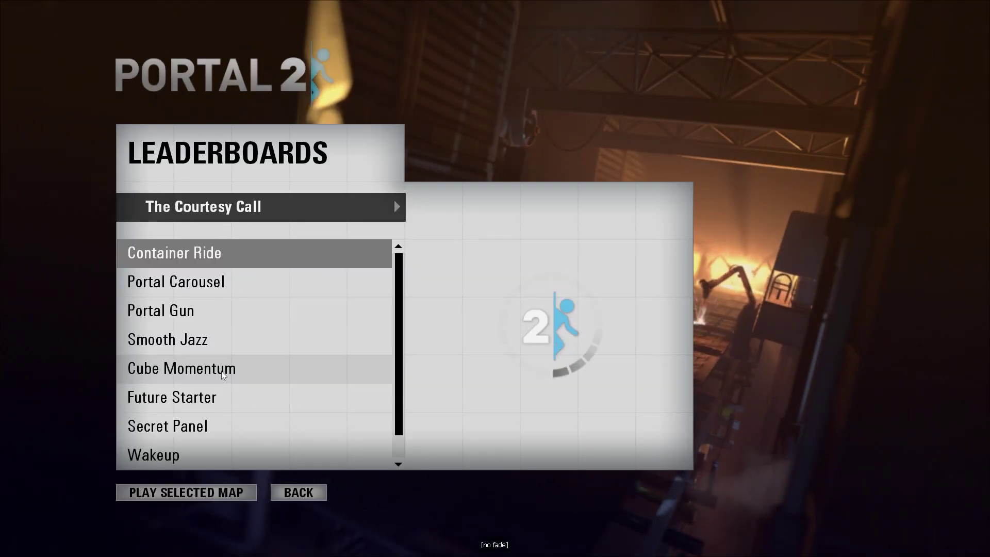
Start the Smooth Jazz challenge map and accept connecting to the ghost server.
{"action": "left_click", "coordinate": [214, 346]}
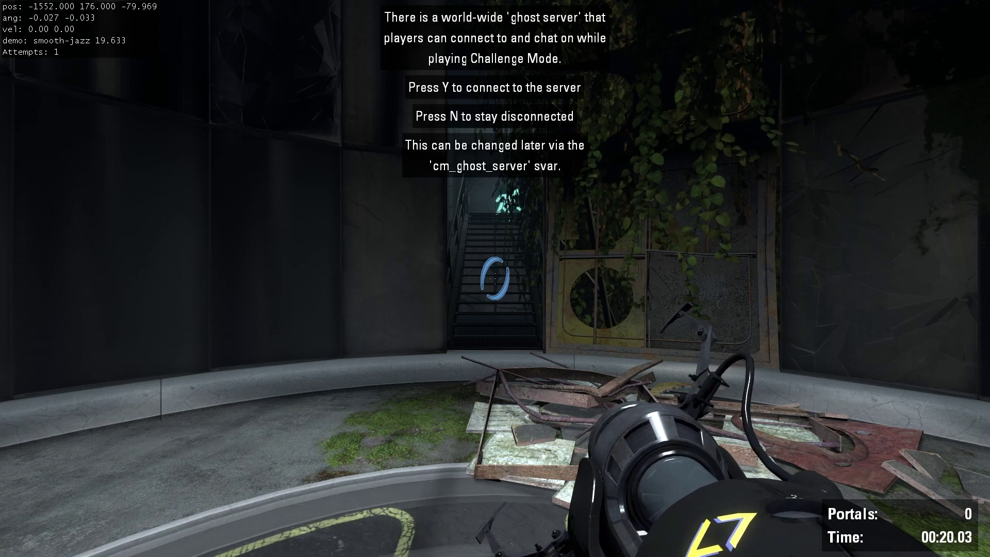
{"action": "key", "text": "y"}
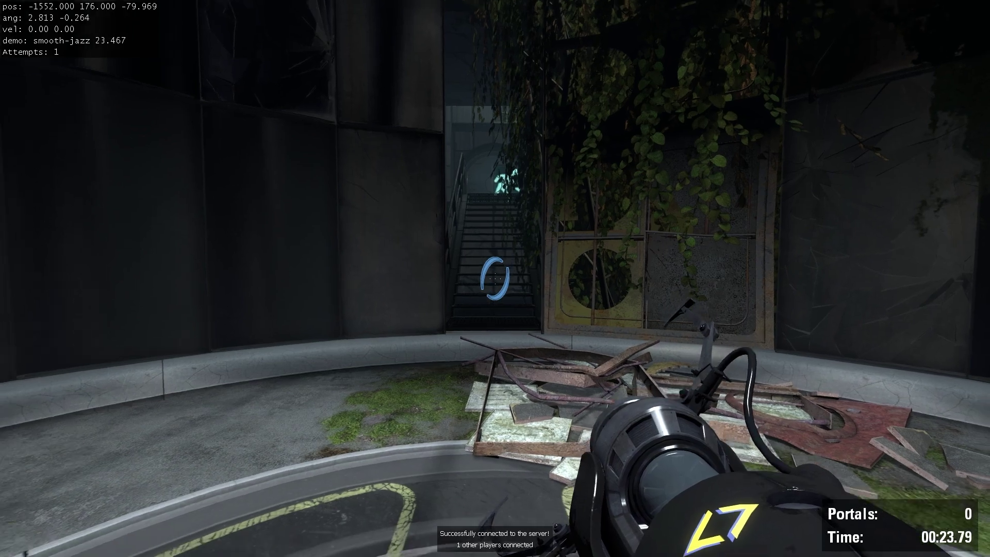
Run ghost_list, showing one ghost on sp_a2_dual_lasers, then return to the run.
{"action": "key", "text": "Escape"}
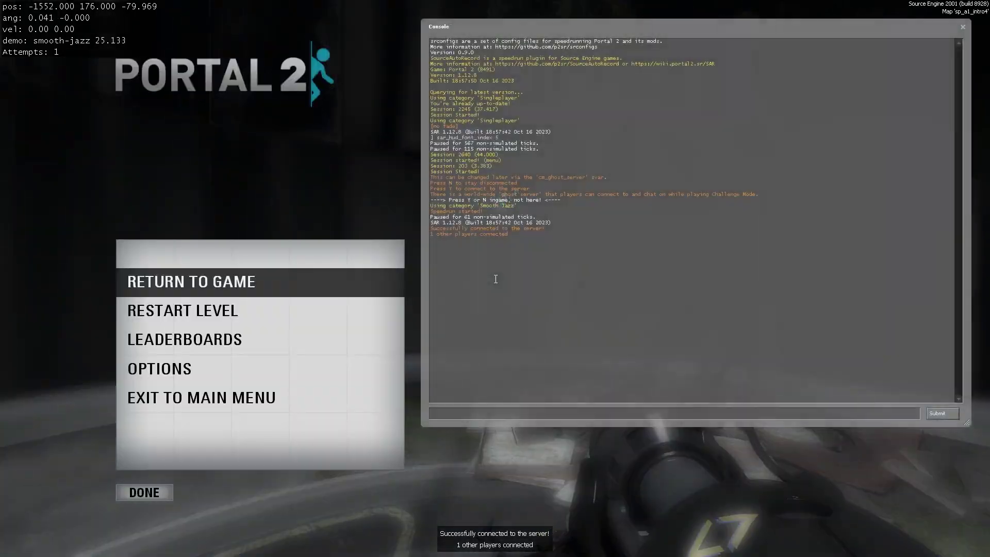
{"action": "type", "text": "ghost_list"}
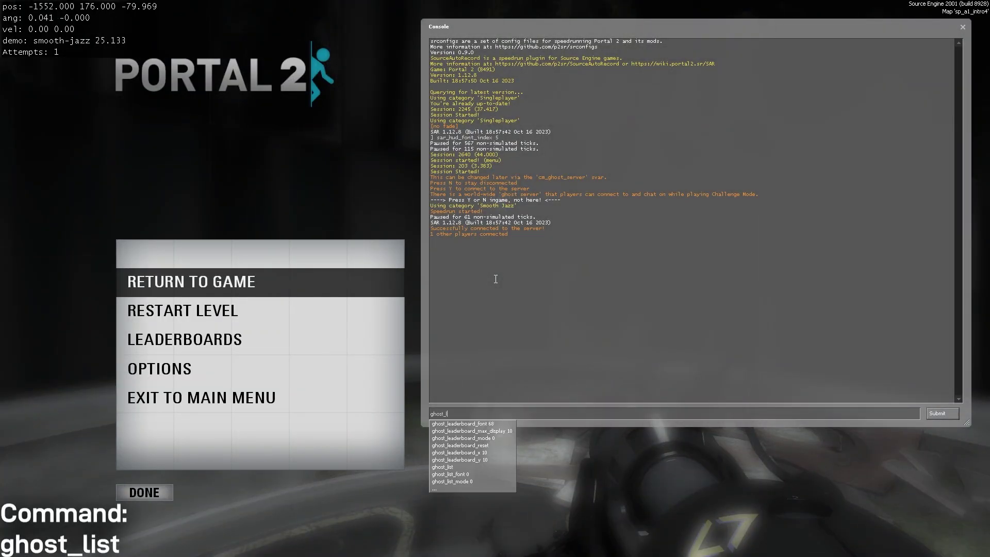
{"action": "key", "text": "Return"}
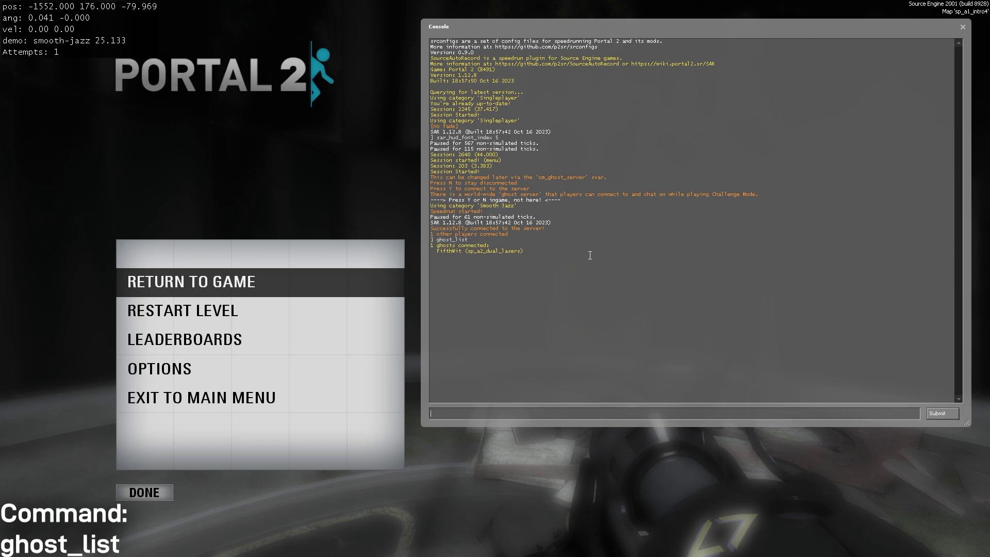
{"action": "key", "text": "Escape"}
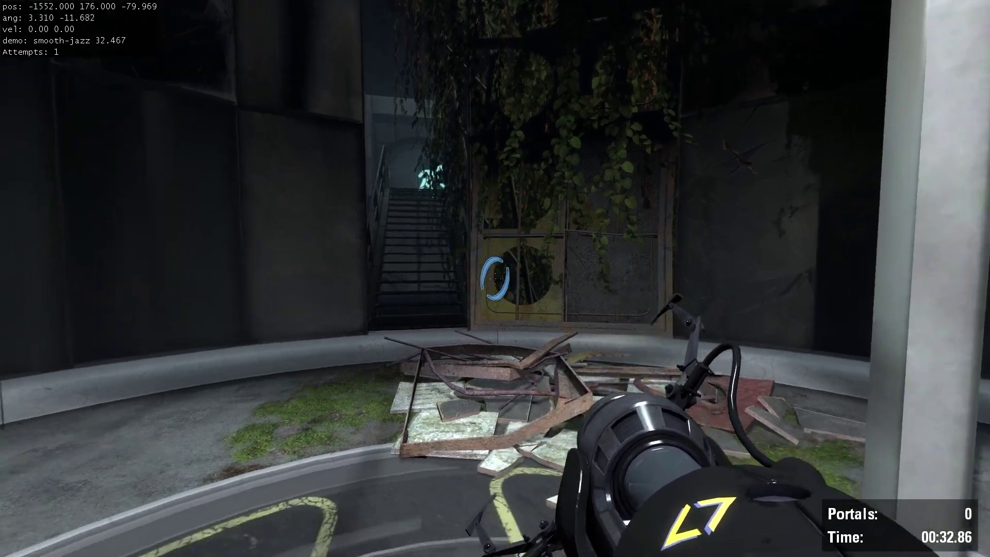
Climb the stairs through the round door and portal down toward the exit room.
{"action": "key", "text": "w"}
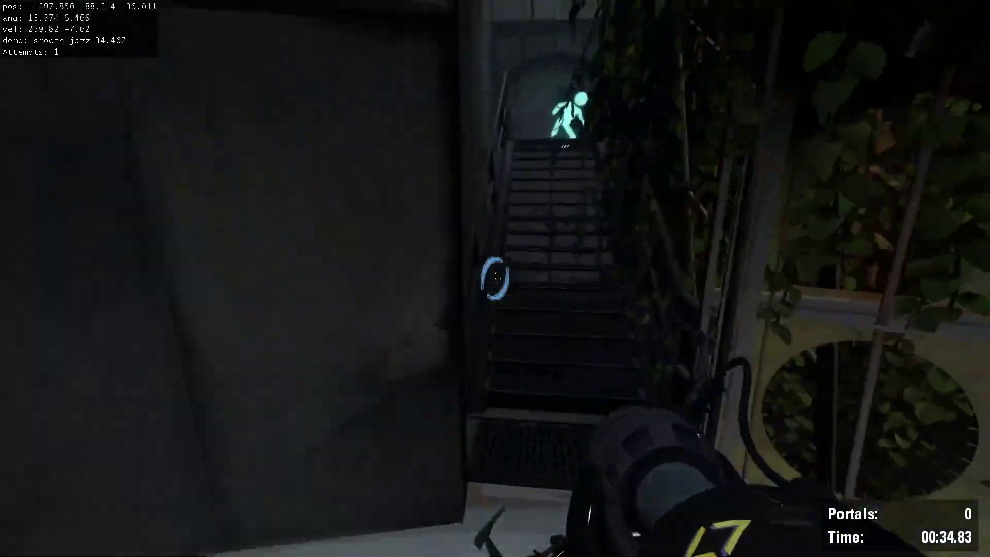
{"action": "key", "text": "w"}
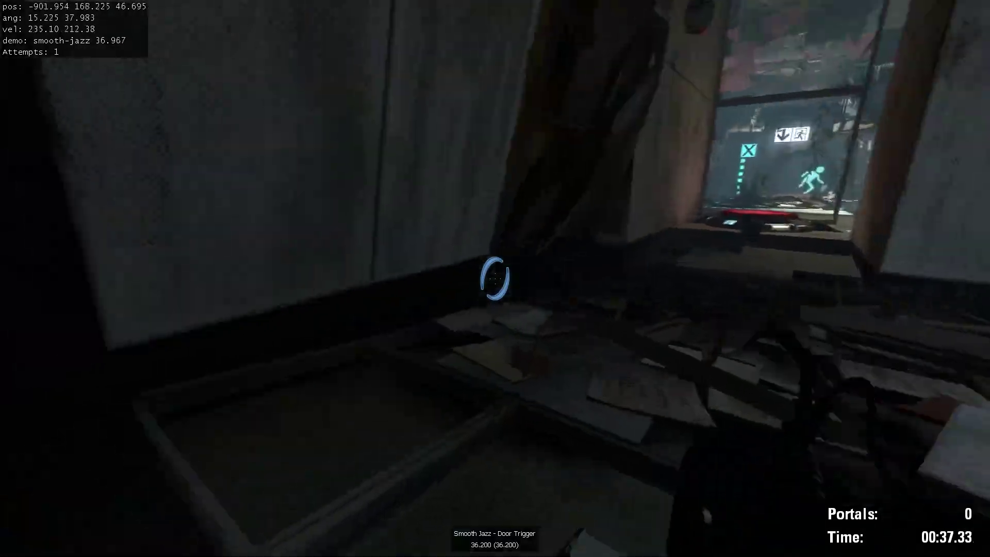
{"action": "key", "text": "w"}
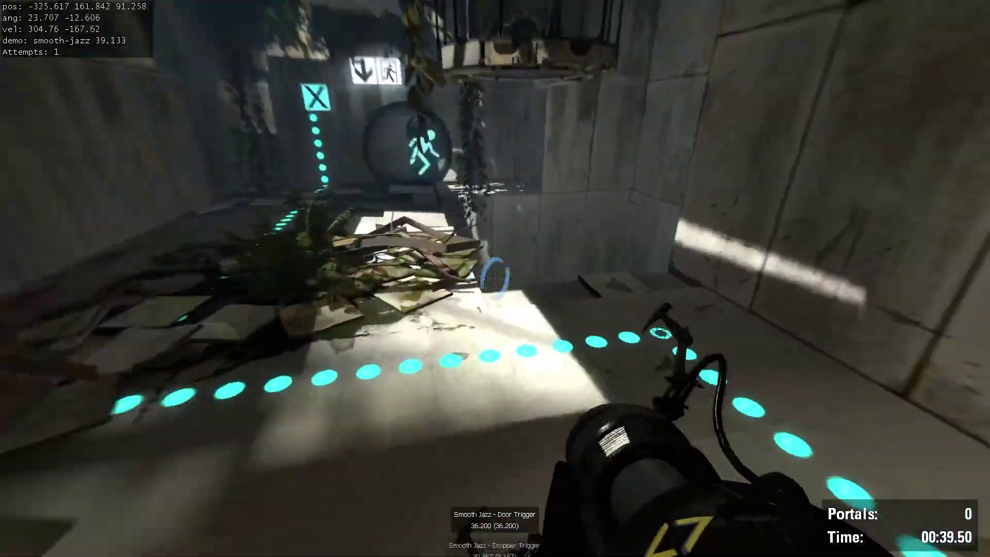
{"action": "left_click", "coordinate": [495, 278]}
{"action": "key", "text": "w"}
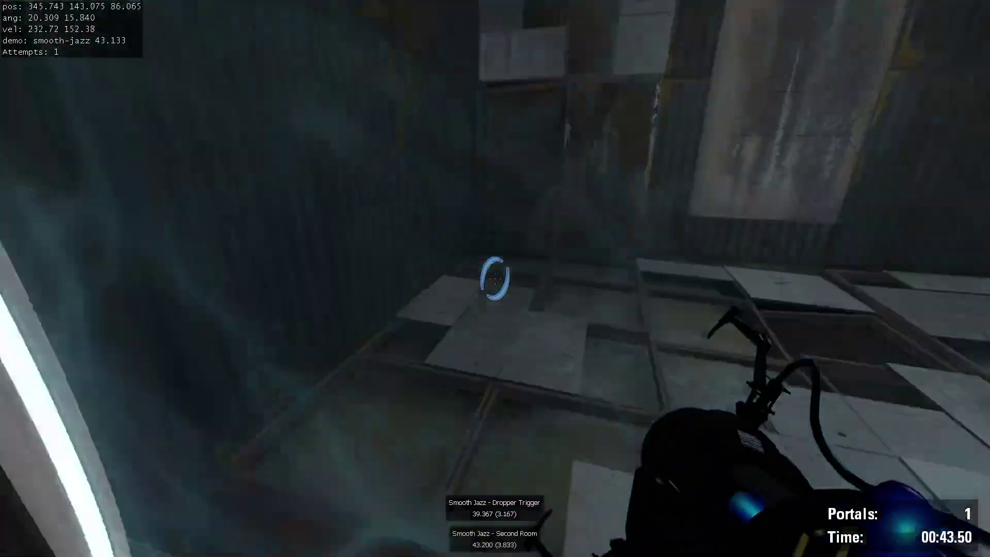
{"action": "left_click", "coordinate": [495, 278]}
{"action": "key", "text": "w"}
Portal the cube across, drop through the floor portal and reach the exit in 58.050.
{"action": "right_click", "coordinate": [494, 278]}
{"action": "left_click", "coordinate": [495, 279]}
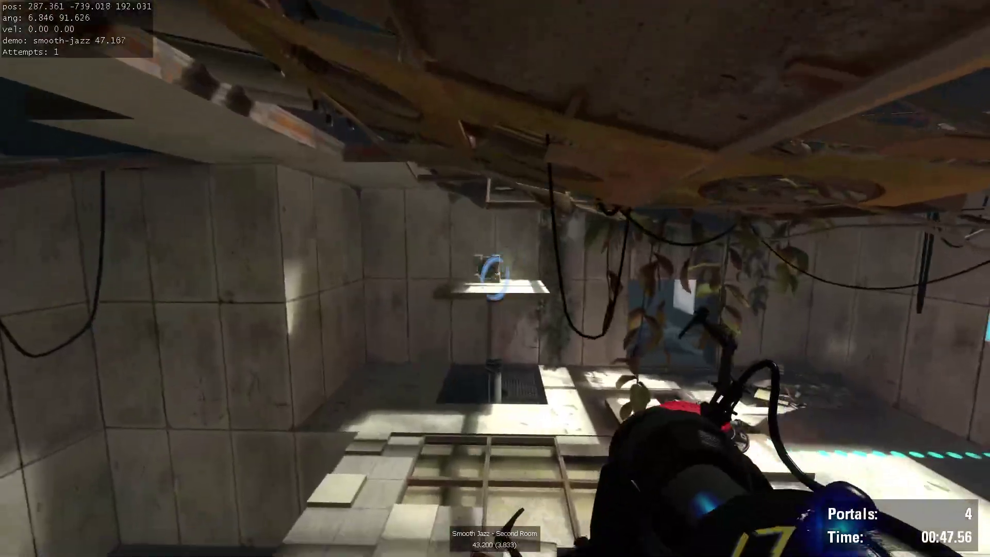
{"action": "left_click", "coordinate": [495, 278]}
{"action": "right_click", "coordinate": [495, 278]}
{"action": "key", "text": "e"}
{"action": "key", "text": "w"}
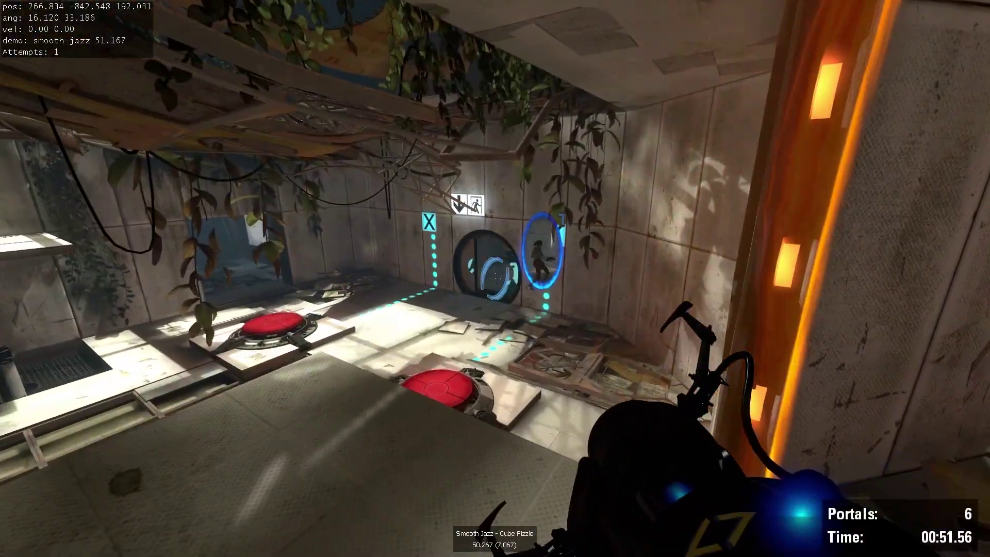
{"action": "left_click", "coordinate": [495, 278]}
{"action": "key", "text": "w"}
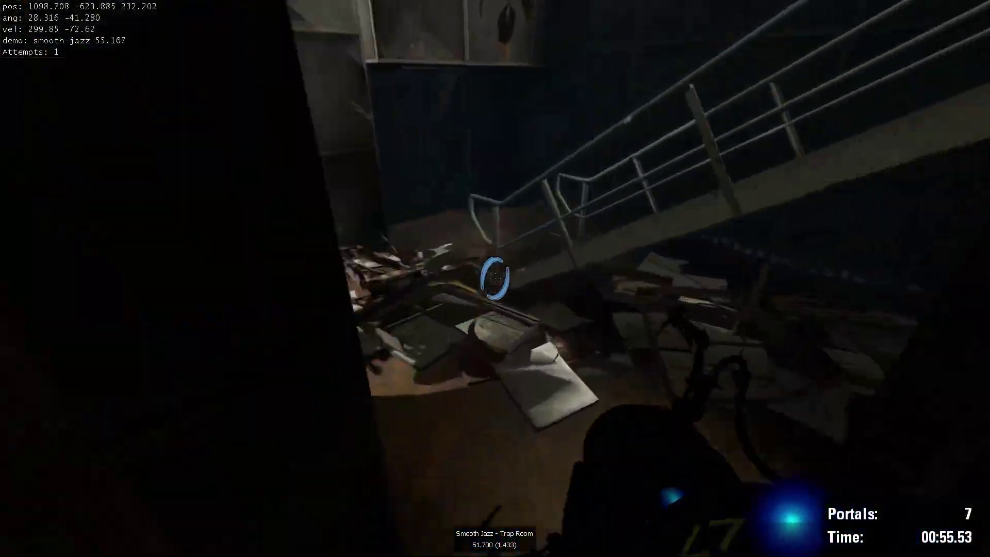
{"action": "key", "text": "w"}
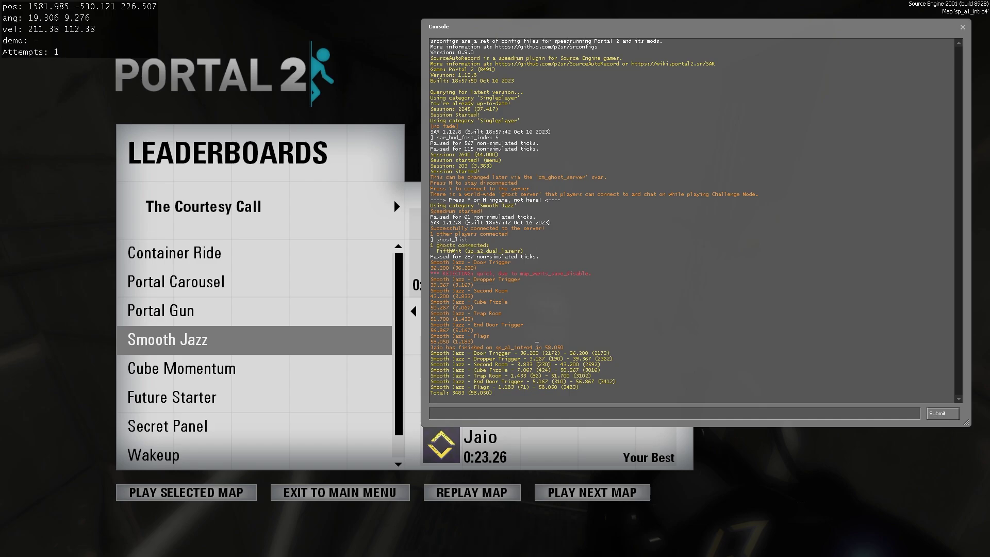
Highlight the console's split summary down to the Total line, then switch to the srconfigs GitHub page.
{"action": "left_click_drag", "start_coordinate": [497, 391], "coordinate": [423, 280]}
{"action": "left_click_drag", "start_coordinate": [505, 390], "coordinate": [415, 354]}
{"action": "key", "text": "alt+Tab"}
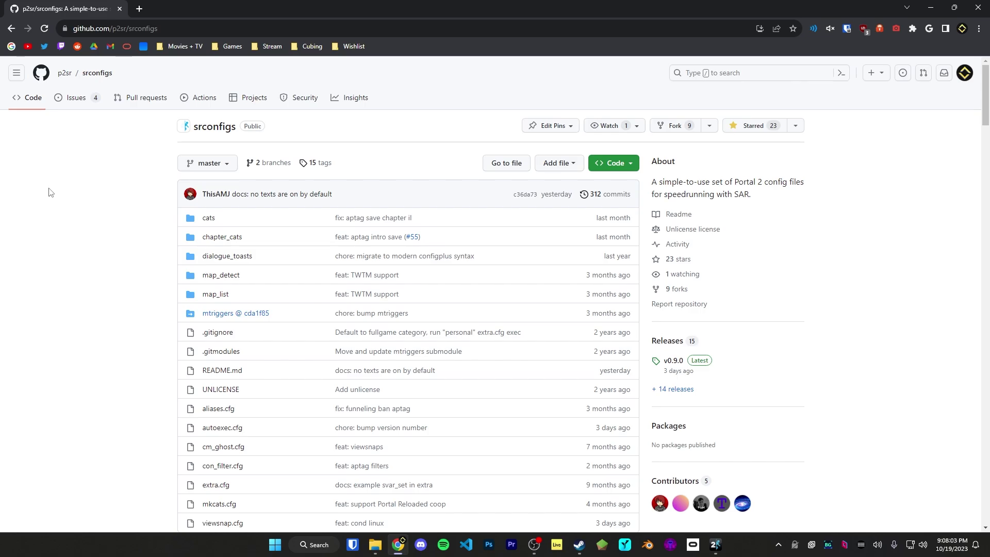
Scroll through the whole srconfigs README, then back up to Installation and supported categories.
{"action": "left_click", "coordinate": [74, 31]}
{"action": "left_click_drag", "start_coordinate": [87, 189], "coordinate": [88, 229]}
{"action": "left_click", "coordinate": [87, 229]}
{"action": "scroll", "coordinate": [101, 261], "scroll_direction": "down", "scroll_amount": 8}
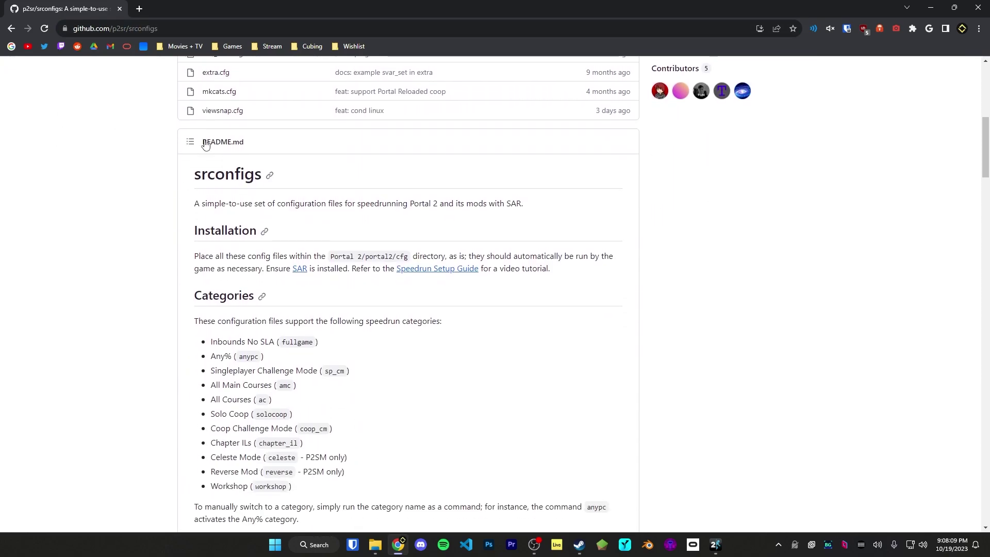
{"action": "scroll", "coordinate": [203, 139], "scroll_direction": "down", "scroll_amount": 2}
{"action": "scroll", "coordinate": [203, 138], "scroll_direction": "down", "scroll_amount": 13}
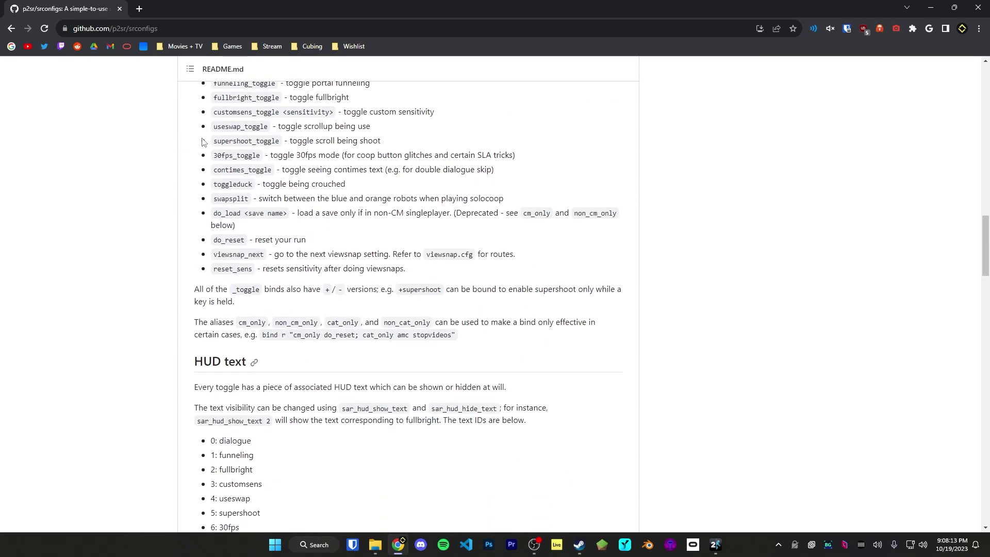
{"action": "scroll", "coordinate": [202, 141], "scroll_direction": "down", "scroll_amount": 18}
{"action": "scroll", "coordinate": [203, 142], "scroll_direction": "down", "scroll_amount": 16}
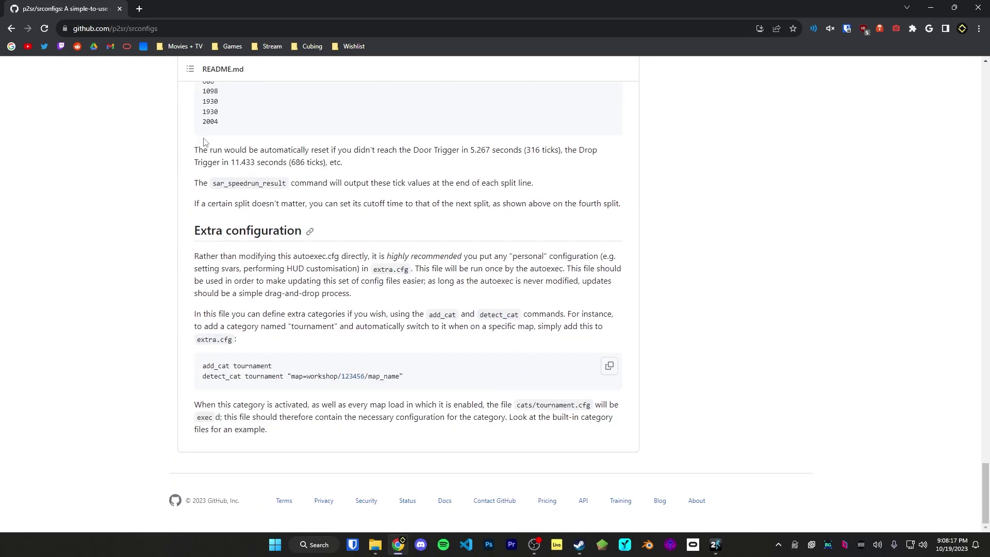
{"action": "scroll", "coordinate": [172, 263], "scroll_direction": "up", "scroll_amount": 15}
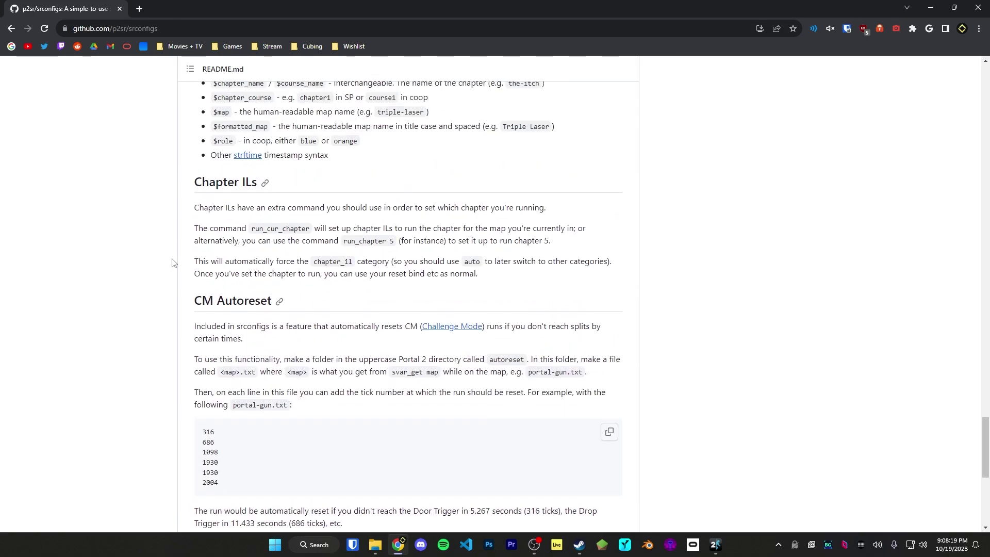
{"action": "scroll", "coordinate": [173, 263], "scroll_direction": "up", "scroll_amount": 15}
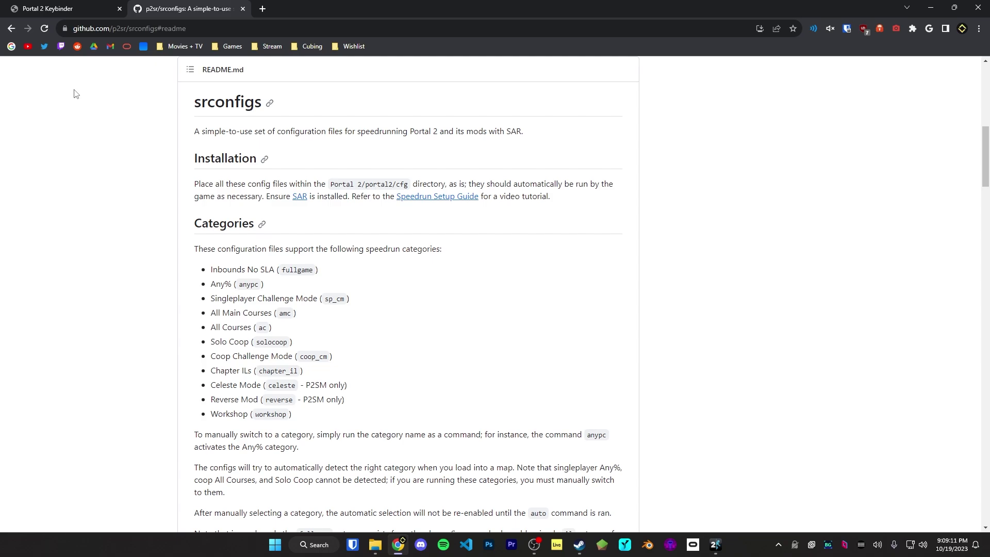
Switch to the Portal 2 Keybinder tab and check the actions bound to W and Ctrl.
{"action": "left_click", "coordinate": [61, 4]}
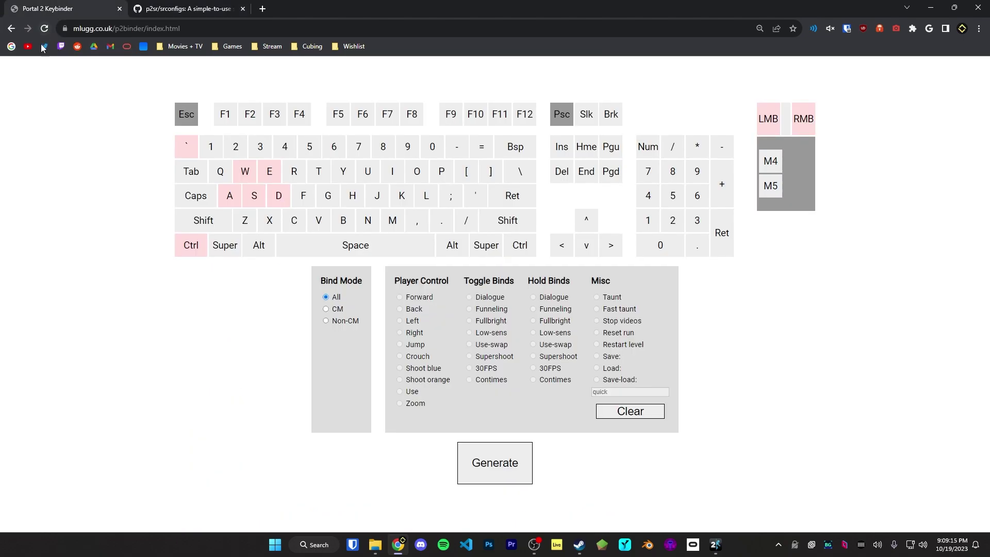
{"action": "left_click_drag", "start_coordinate": [179, 28], "coordinate": [151, 28]}
{"action": "double_click", "coordinate": [151, 29]}
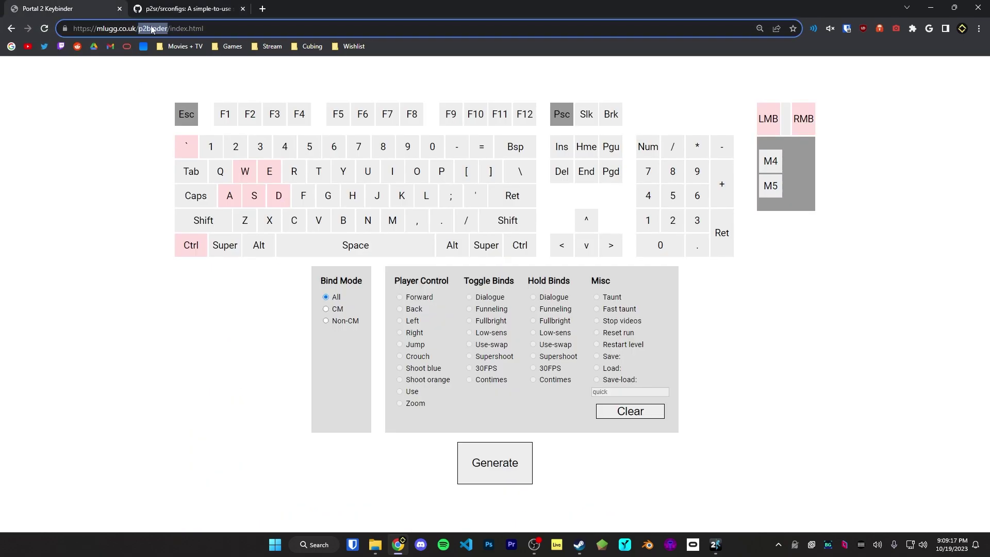
{"action": "left_click", "coordinate": [62, 70]}
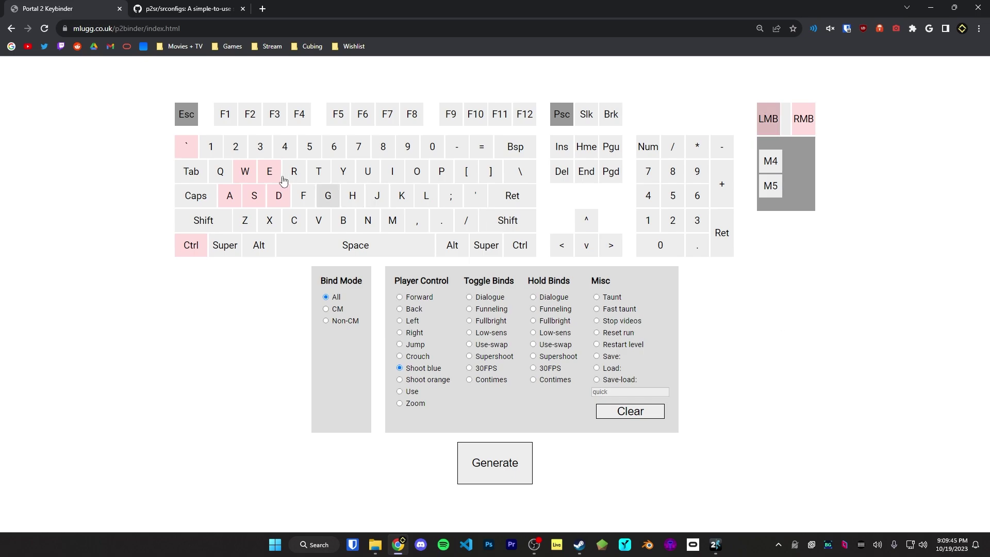
{"action": "left_click", "coordinate": [244, 171]}
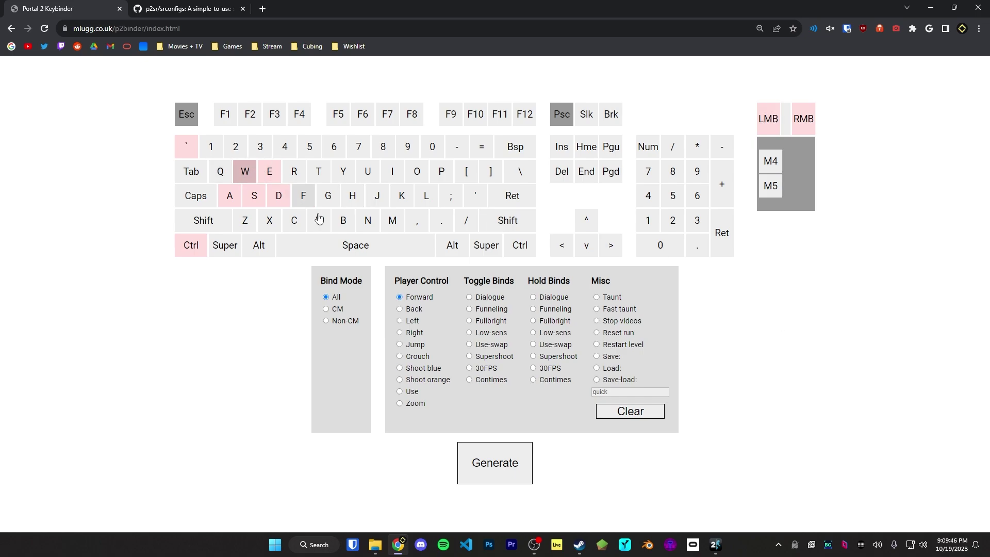
{"action": "left_click", "coordinate": [191, 244]}
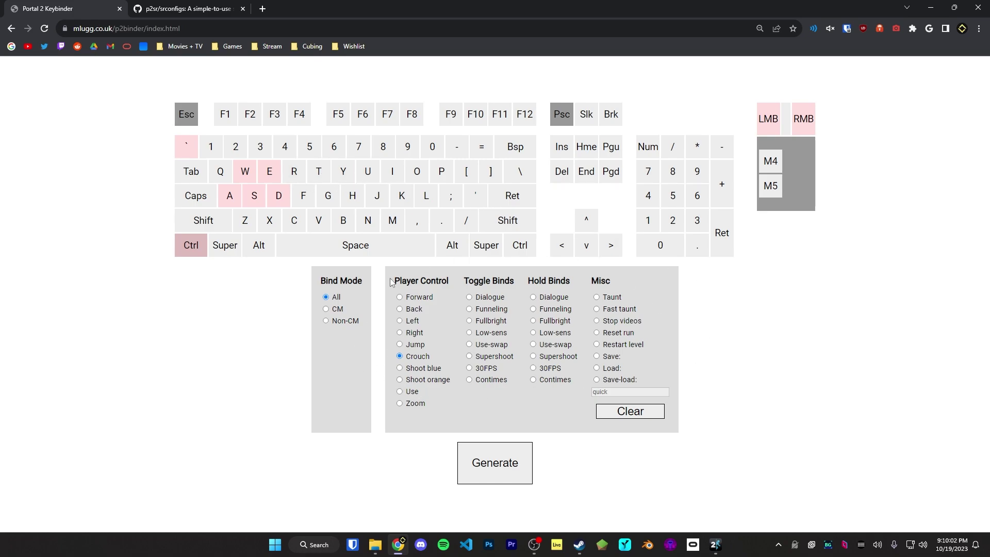
Highlight the Player Control, Toggle Binds, Hold Binds and Misc list headings.
{"action": "left_click_drag", "start_coordinate": [391, 281], "coordinate": [570, 280]}
{"action": "double_click", "coordinate": [599, 280]}
{"action": "left_click", "coordinate": [600, 280]}
{"action": "left_click_drag", "start_coordinate": [447, 281], "coordinate": [395, 281]}
{"action": "double_click", "coordinate": [586, 281]}
{"action": "left_click", "coordinate": [421, 400]}
{"action": "mouse_move", "coordinate": [546, 281]}
{"action": "left_mouse_down"}
{"action": "mouse_move", "coordinate": [483, 281]}
{"action": "mouse_move", "coordinate": [537, 280]}
{"action": "left_mouse_up"}
{"action": "left_click", "coordinate": [556, 281]}
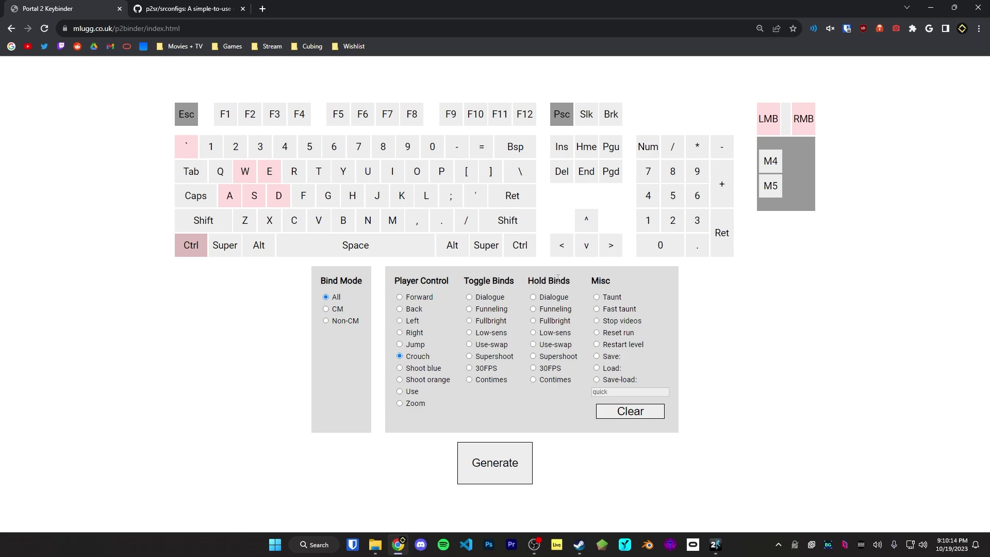
Return to the srconfigs README and scroll down to the Binds section's command list.
{"action": "left_click", "coordinate": [187, 5]}
{"action": "scroll", "coordinate": [139, 170], "scroll_direction": "down", "scroll_amount": 6}
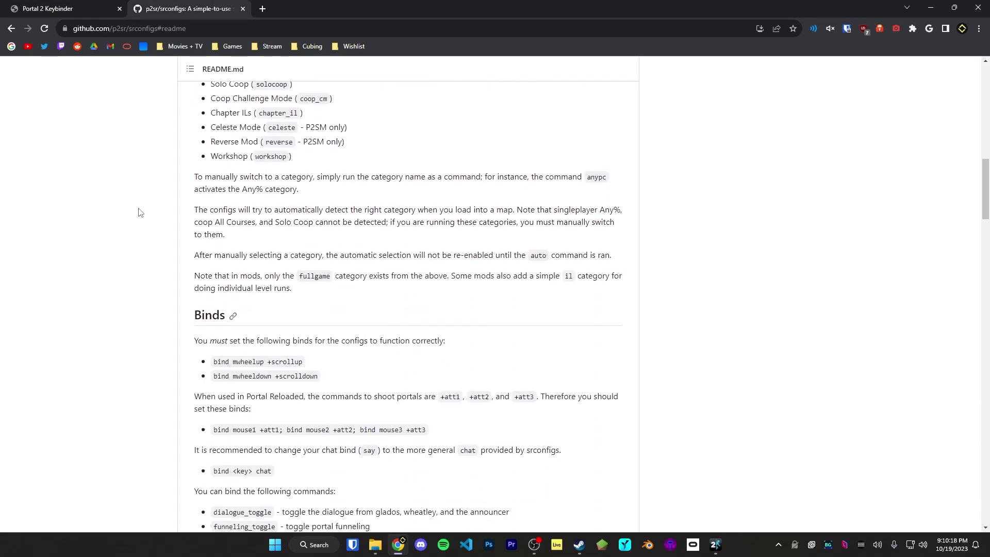
{"action": "scroll", "coordinate": [234, 196], "scroll_direction": "down", "scroll_amount": 3}
{"action": "left_click_drag", "start_coordinate": [210, 204], "coordinate": [253, 318]}
{"action": "left_click", "coordinate": [228, 202]}
Highlight the bindable commands, from customsens and dialogue_toggle to do_load, plus the +/- toggle note.
{"action": "left_click_drag", "start_coordinate": [239, 215], "coordinate": [278, 332]}
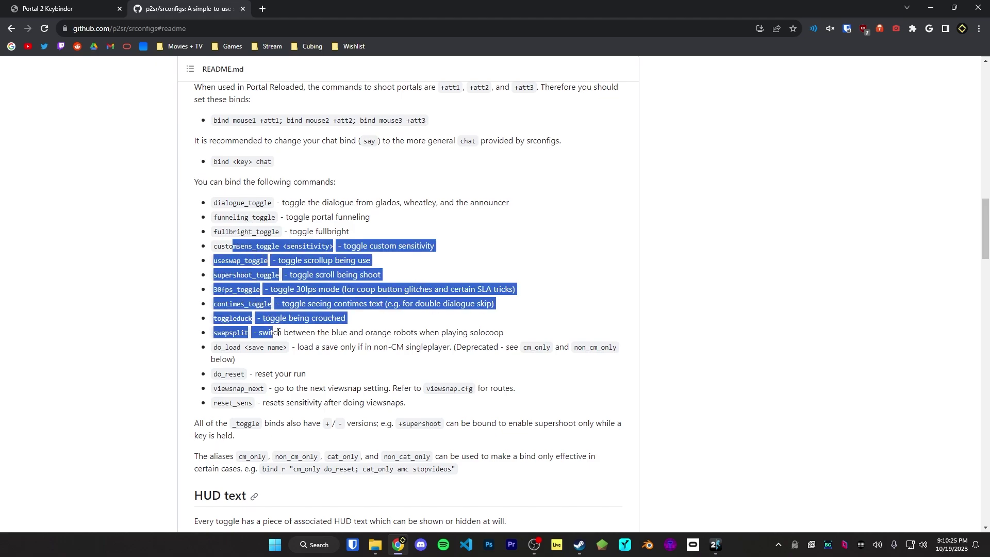
{"action": "left_click", "coordinate": [294, 201]}
{"action": "left_click_drag", "start_coordinate": [283, 202], "coordinate": [494, 202]}
{"action": "left_click", "coordinate": [363, 196]}
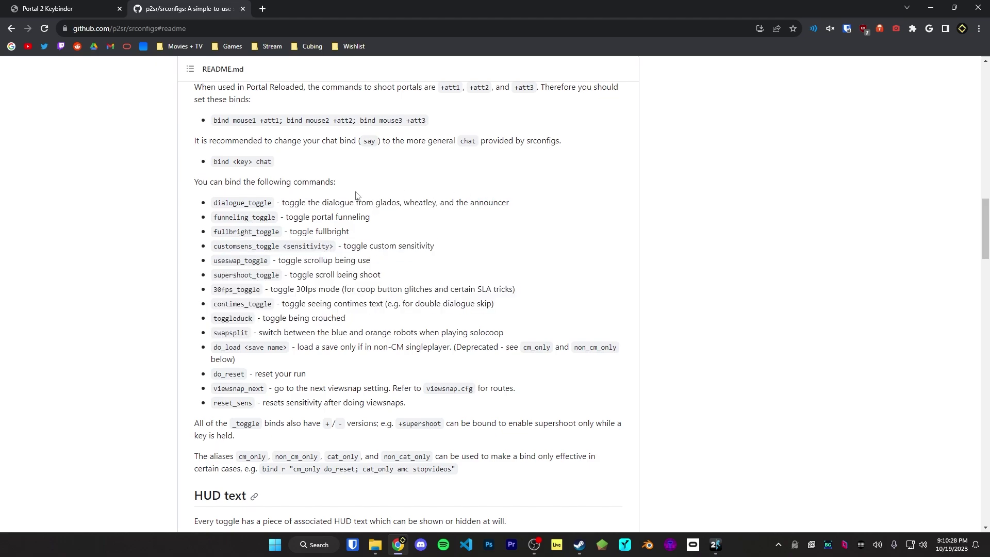
{"action": "left_click_drag", "start_coordinate": [237, 359], "coordinate": [206, 197]}
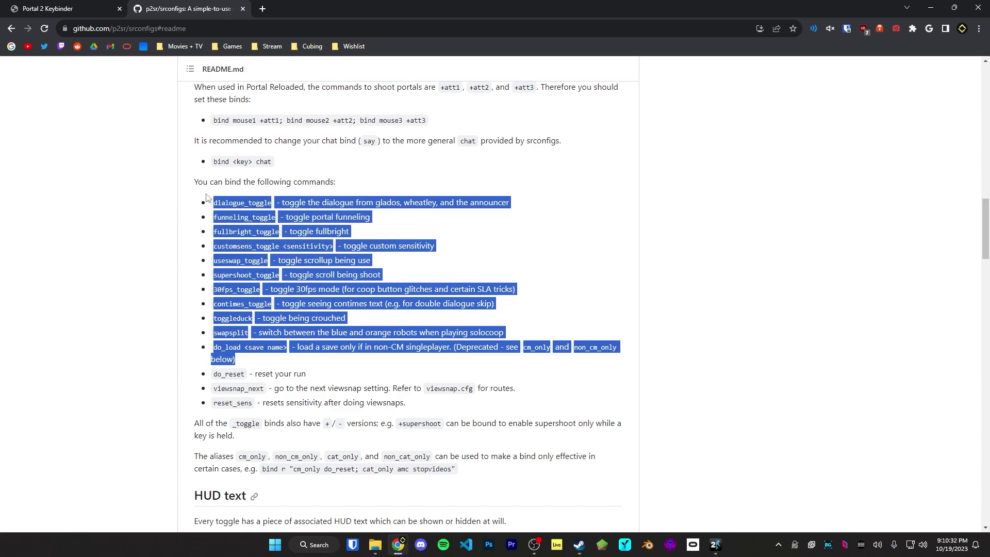
{"action": "left_click", "coordinate": [246, 351]}
{"action": "left_click_drag", "start_coordinate": [281, 402], "coordinate": [207, 200]}
{"action": "left_click", "coordinate": [167, 162]}
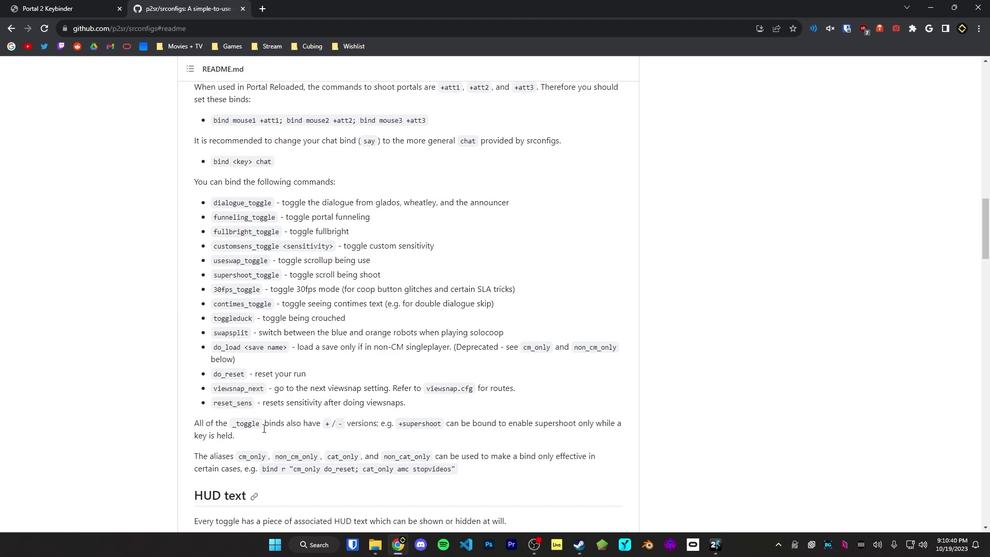
{"action": "triple_click", "coordinate": [225, 430]}
{"action": "left_click", "coordinate": [182, 429]}
In the Keybinder, bind keys 1, 2 and 3 to Toggle Fullbright, Toggle Low-sens and Toggle Contimes.
{"action": "key", "text": "ctrl+shift+Tab"}
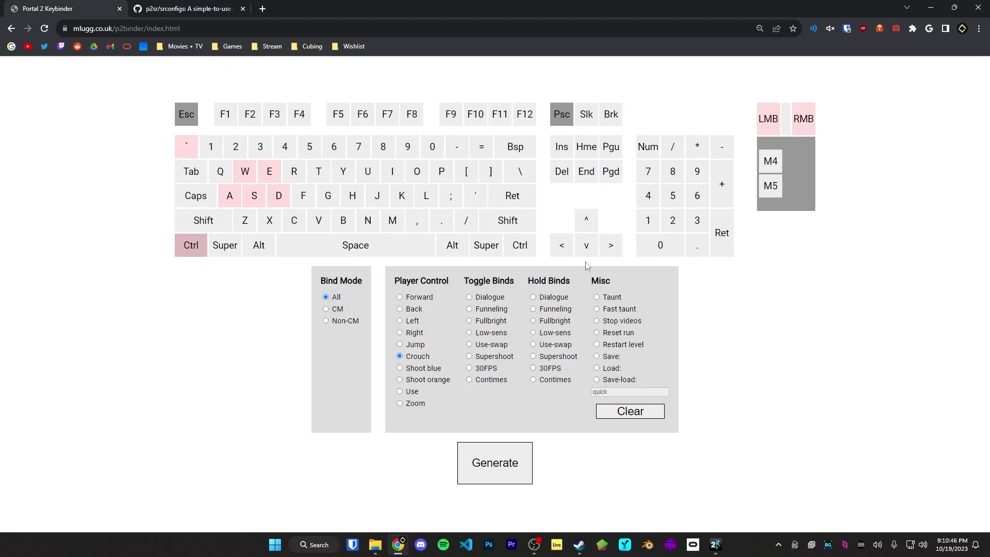
{"action": "left_click_drag", "start_coordinate": [465, 281], "coordinate": [562, 281]}
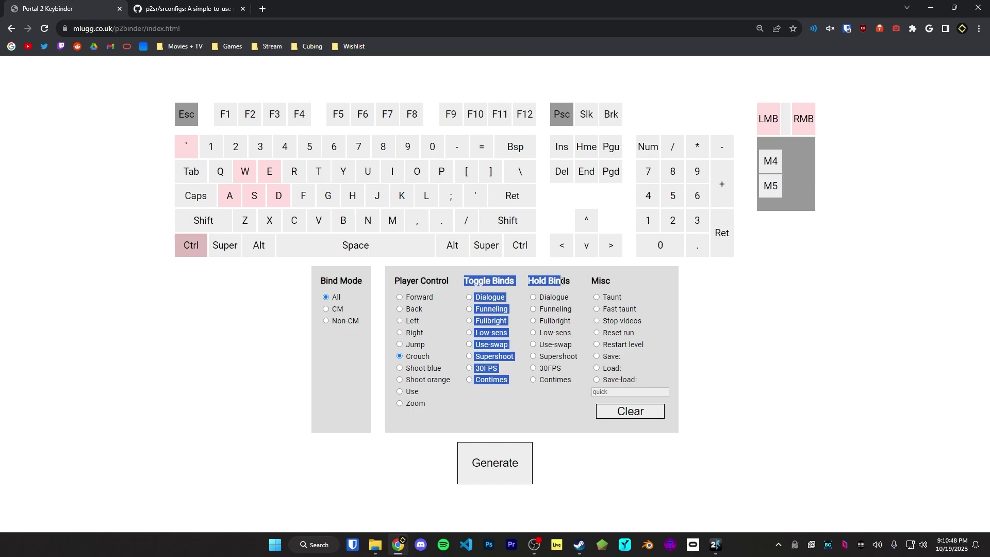
{"action": "left_click", "coordinate": [563, 281]}
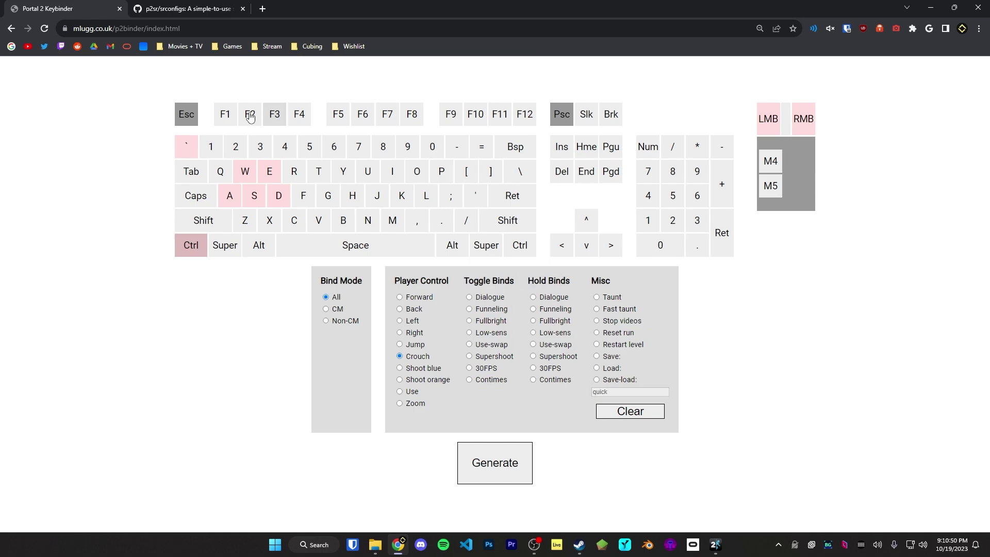
{"action": "left_click", "coordinate": [211, 146]}
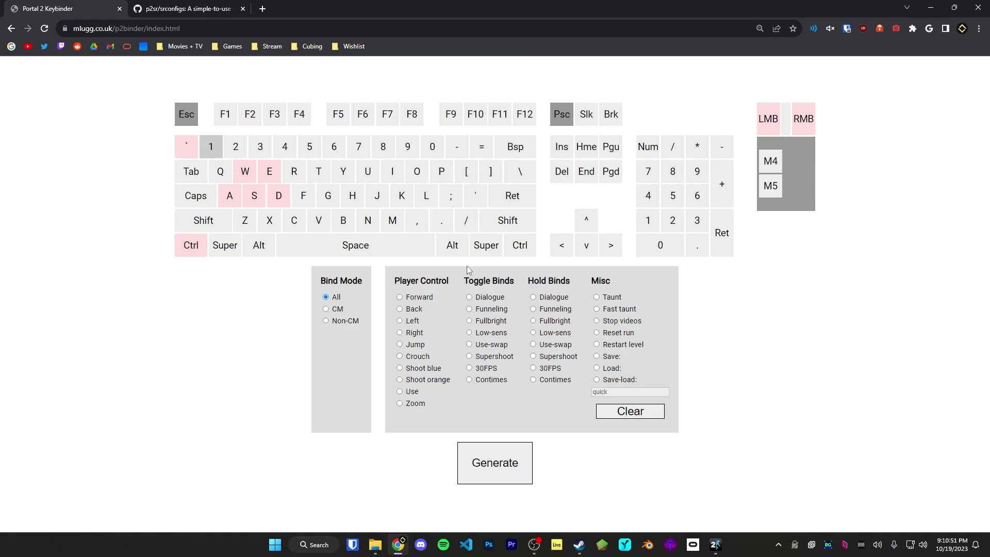
{"action": "left_click", "coordinate": [469, 321]}
{"action": "left_click", "coordinate": [236, 150]}
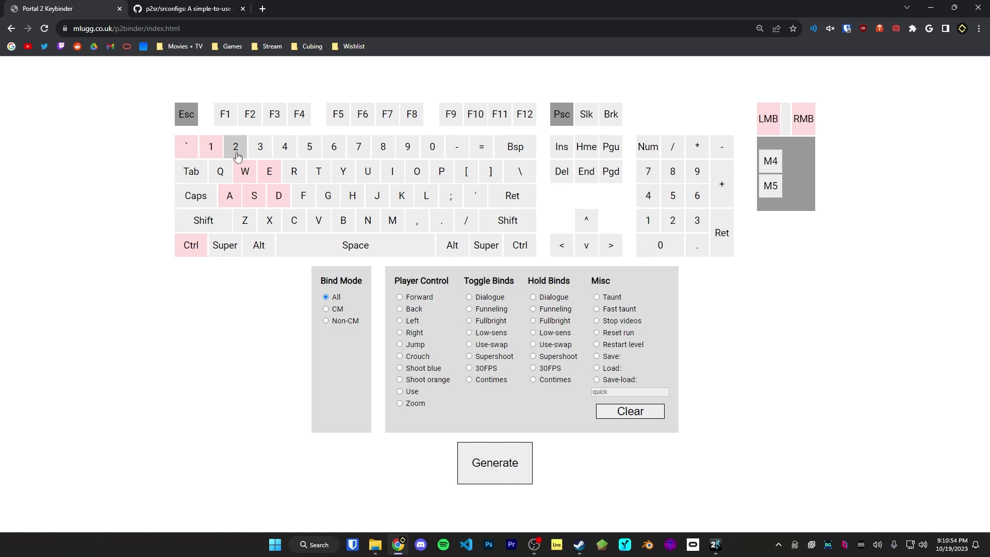
{"action": "left_click", "coordinate": [469, 333]}
{"action": "left_click", "coordinate": [267, 155]}
{"action": "left_click", "coordinate": [469, 380]}
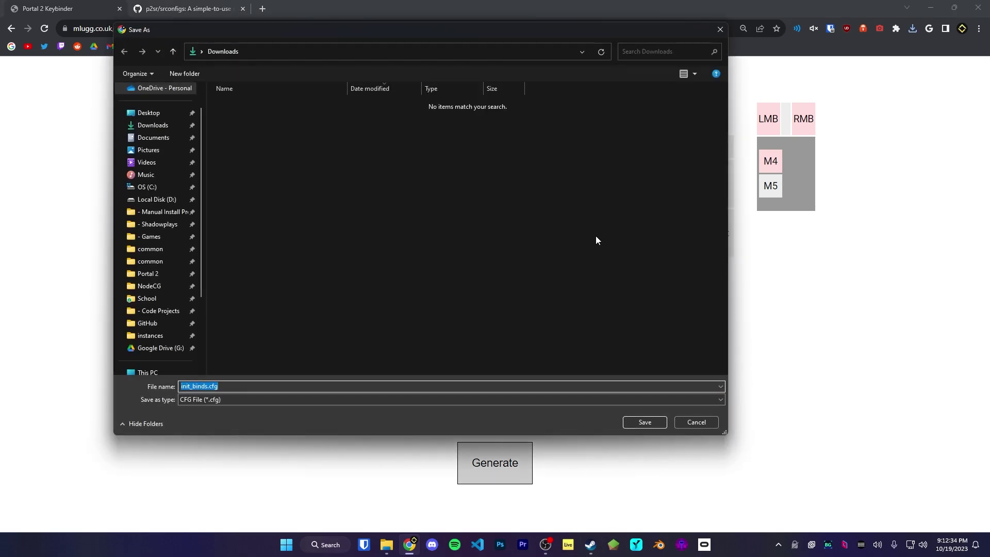
Save the generated init_binds.cfg to the Desktop.
{"action": "left_click", "coordinate": [148, 114]}
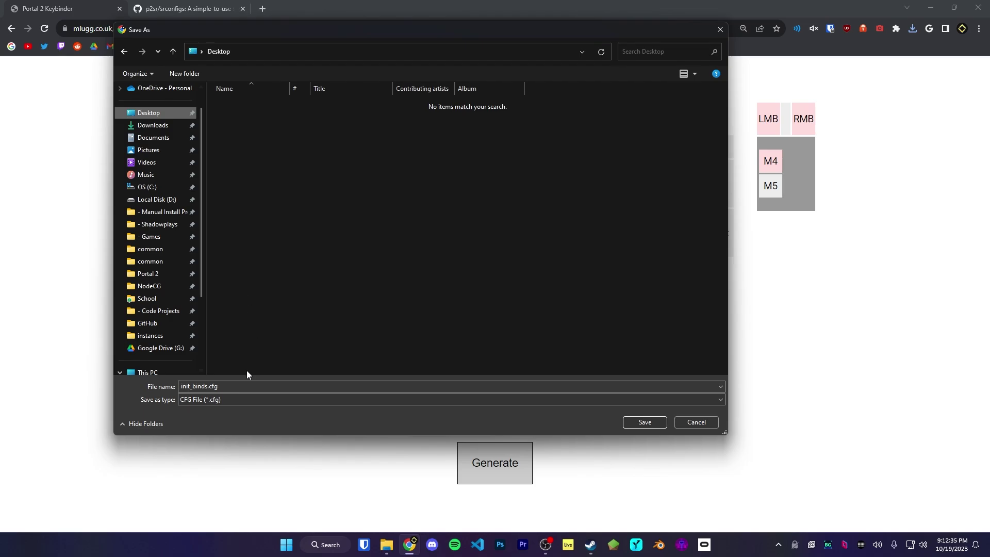
{"action": "double_click", "coordinate": [205, 386]}
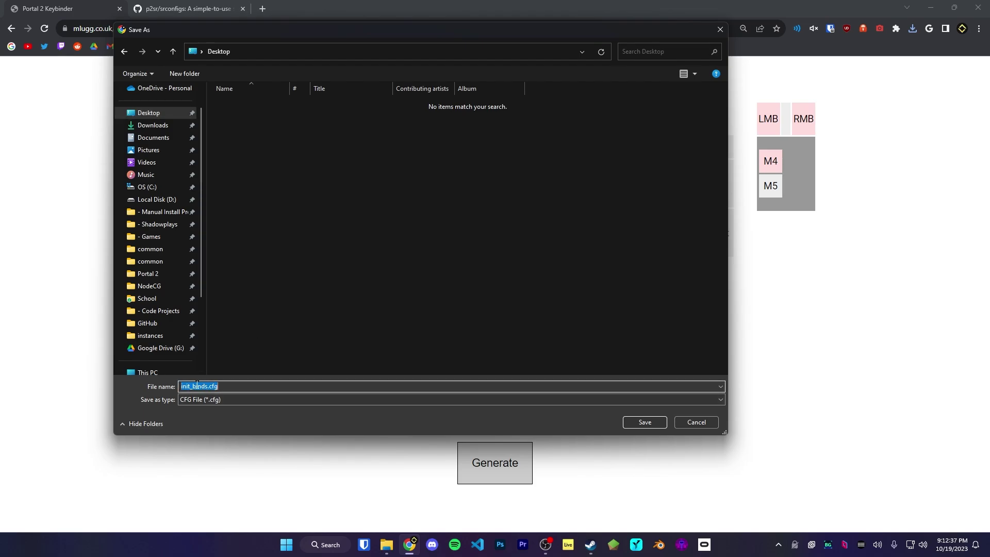
{"action": "left_click", "coordinate": [637, 425]}
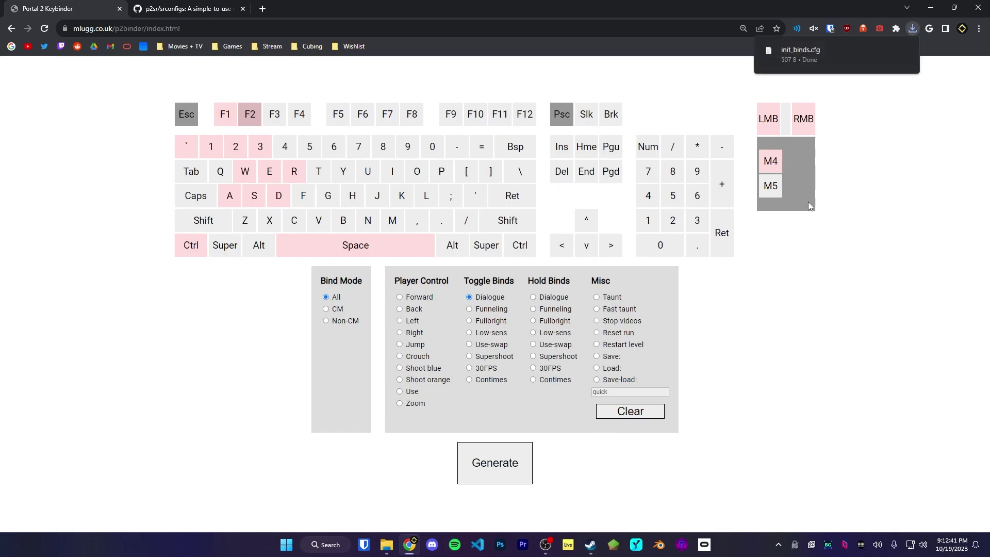
Drag init_binds.cfg from the desktop into the Portal 2 portal2\cfg folder, then close Explorer.
{"action": "left_click", "coordinate": [931, 8]}
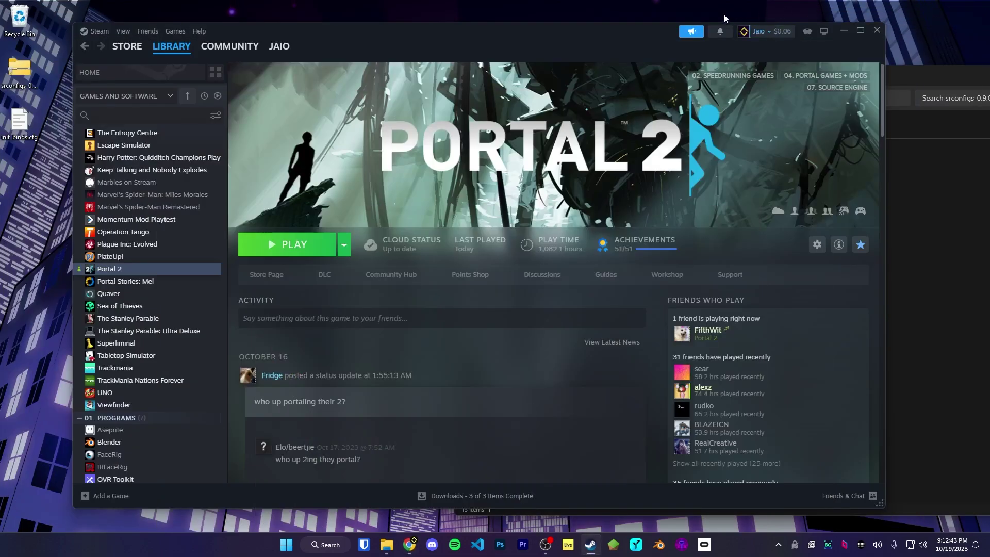
{"action": "left_click", "coordinate": [386, 544]}
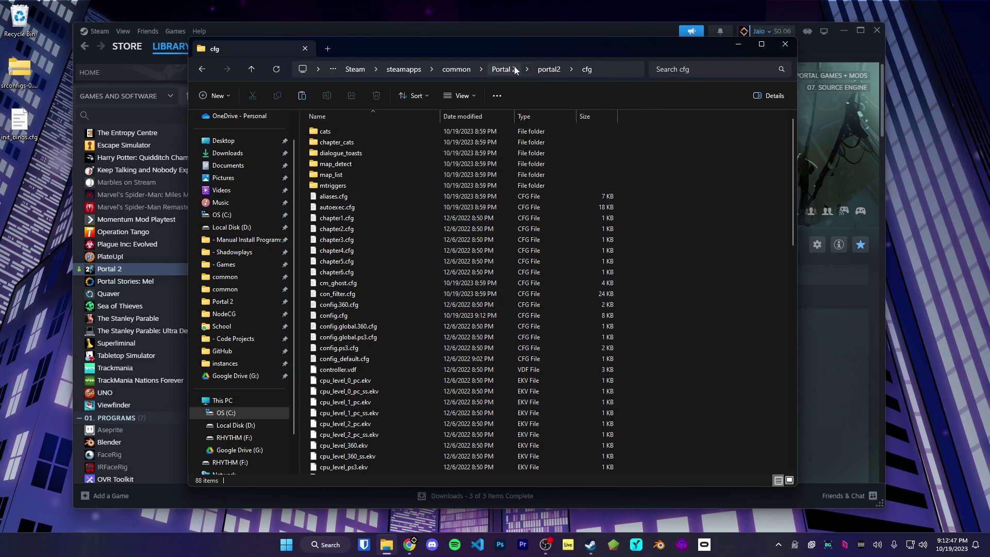
{"action": "left_click_drag", "start_coordinate": [661, 50], "coordinate": [649, 52]}
{"action": "left_click", "coordinate": [492, 72]}
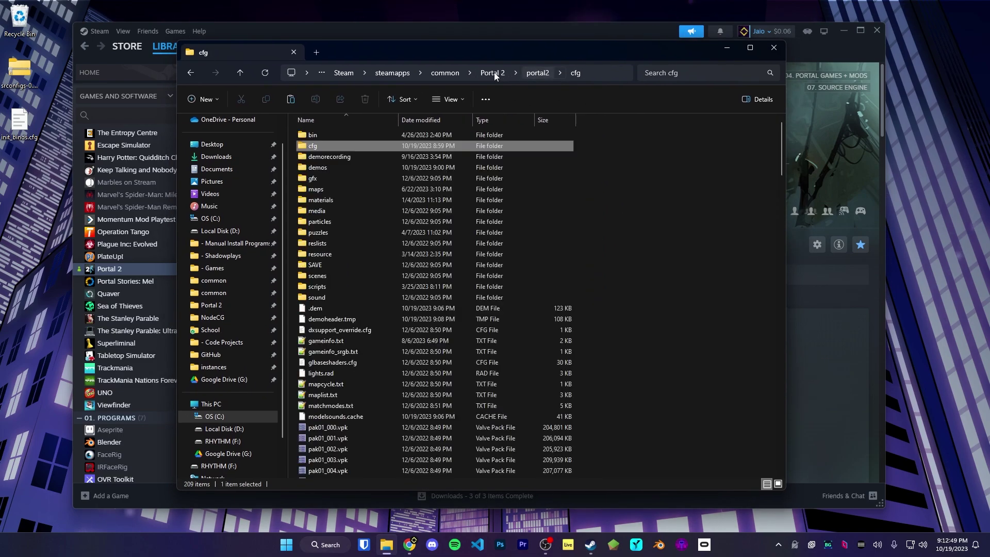
{"action": "left_click", "coordinate": [301, 181]}
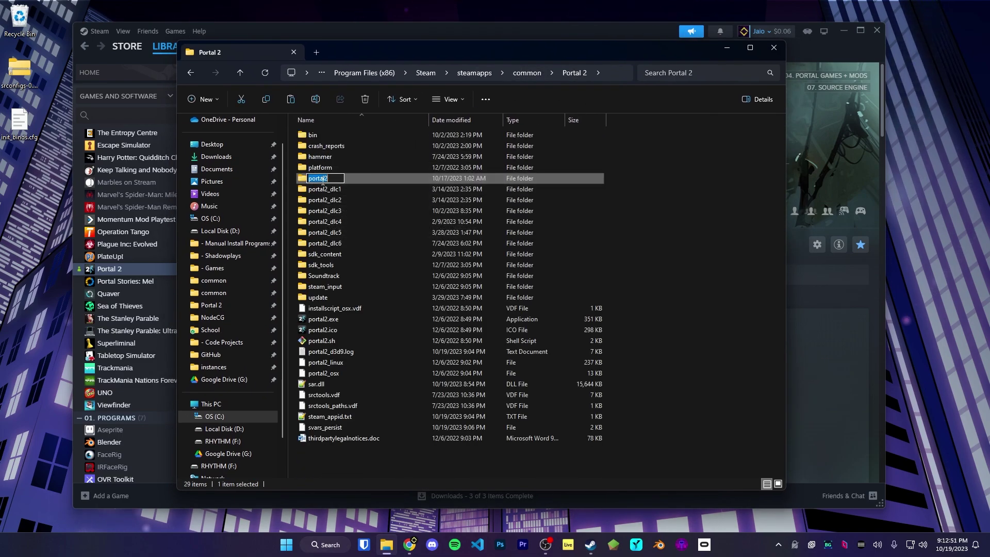
{"action": "double_click", "coordinate": [386, 178]}
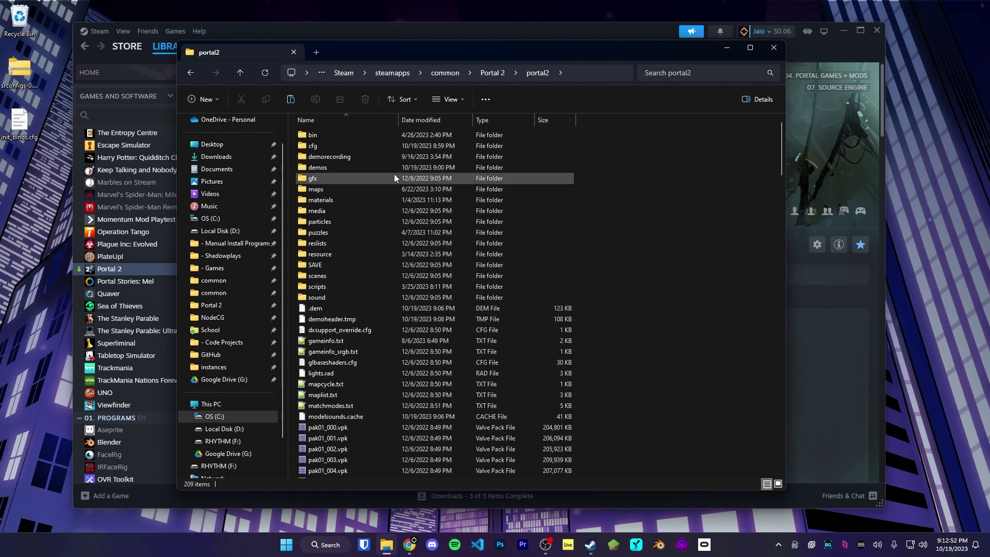
{"action": "double_click", "coordinate": [313, 146]}
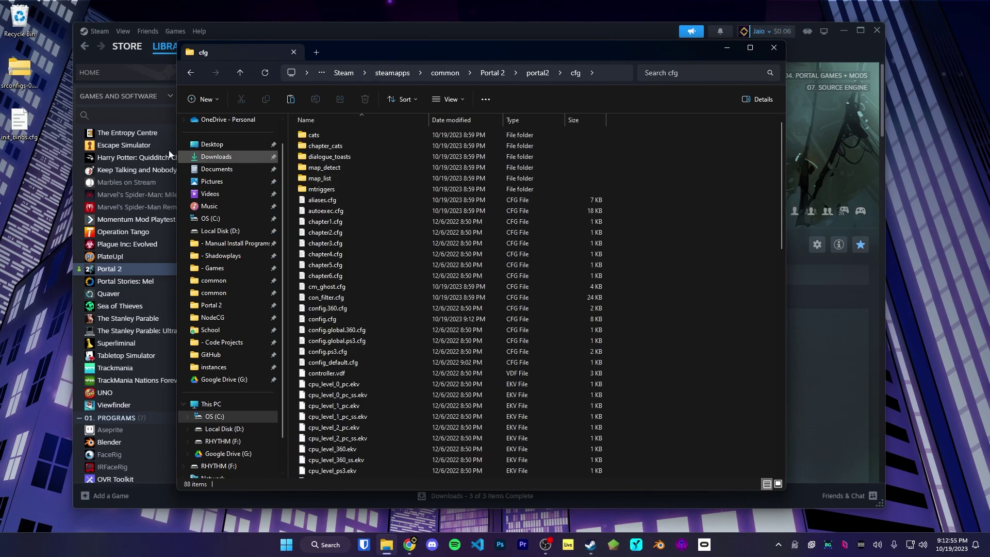
{"action": "left_click_drag", "start_coordinate": [18, 123], "coordinate": [419, 288]}
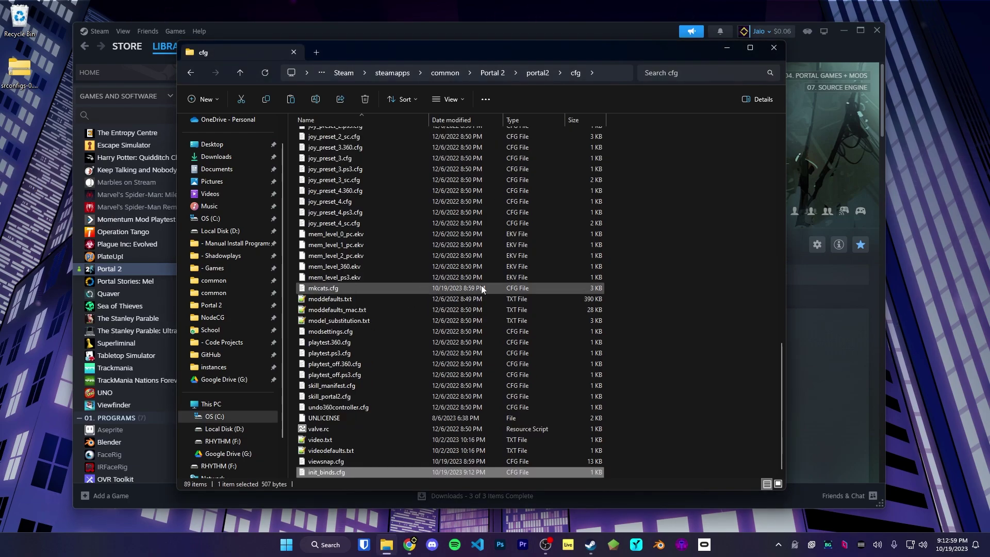
{"action": "key", "text": "alt+F4"}
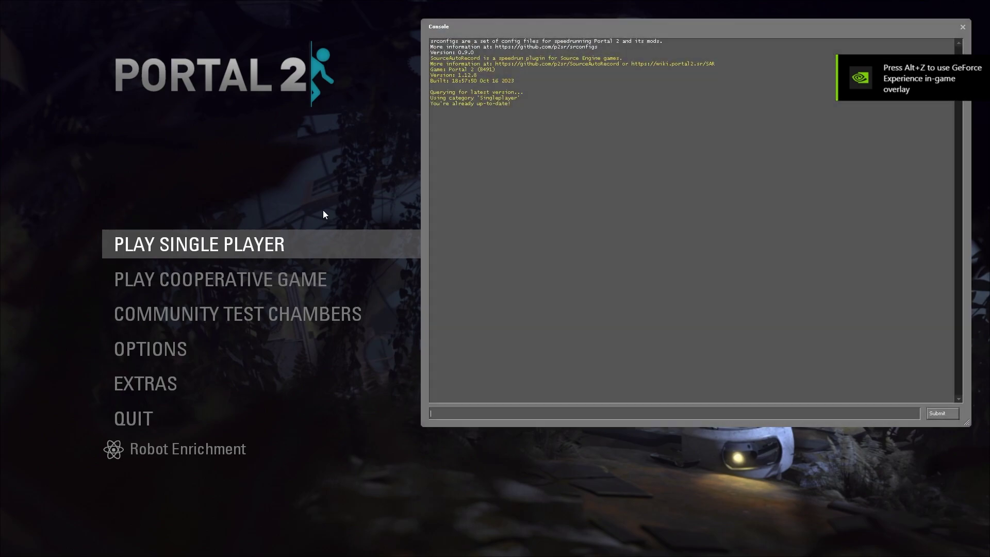
Run exec init_binds in the Portal 2 console, then view the challenge mode leaderboards.
{"action": "type", "text": "exec init_binds"}
{"action": "key", "text": "Return"}
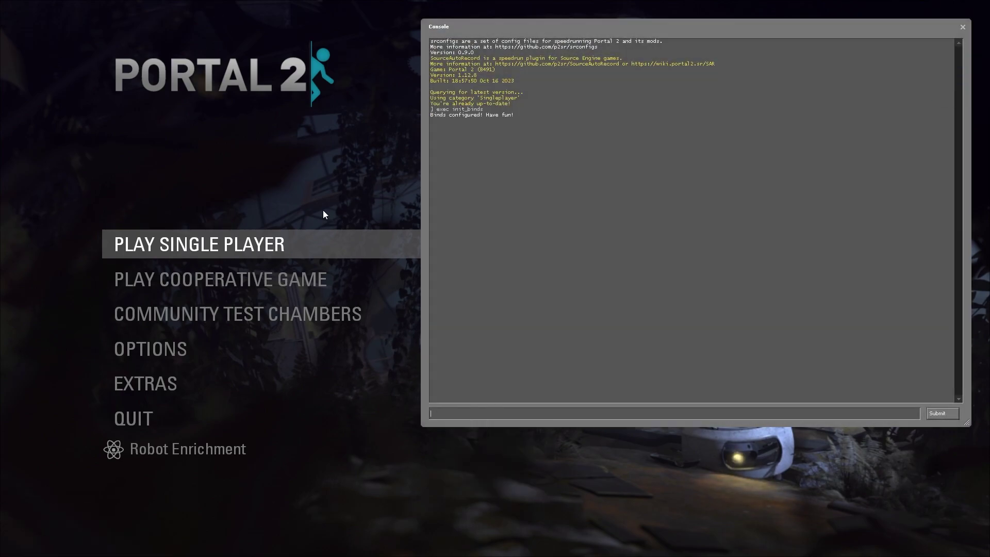
{"action": "left_click_drag", "start_coordinate": [531, 118], "coordinate": [430, 114]}
{"action": "left_click", "coordinate": [478, 129]}
{"action": "left_click", "coordinate": [240, 241]}
{"action": "left_click", "coordinate": [206, 368]}
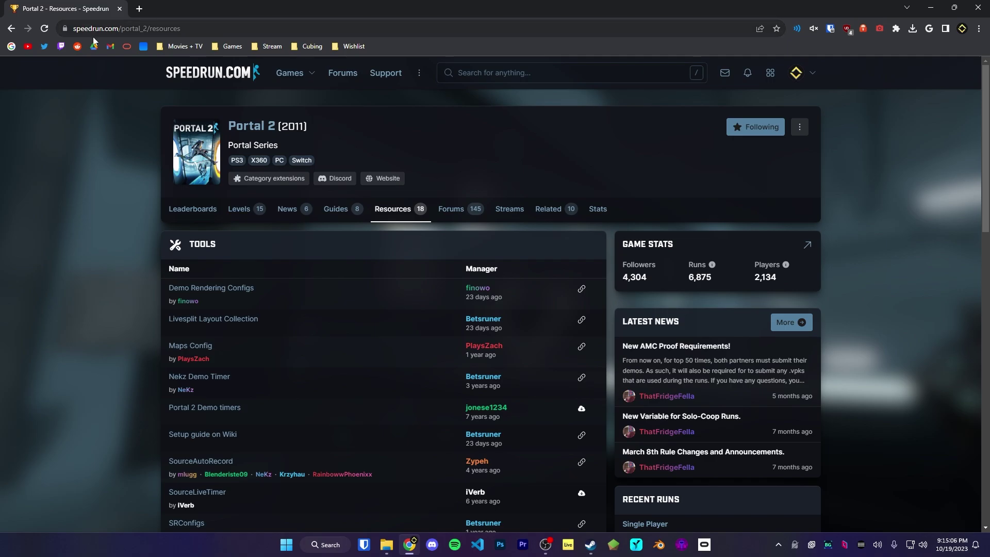
Download vault_save_47a447f3.zip from the Vault Save entry under Portal 2 Resources, then close Chrome.
{"action": "left_click", "coordinate": [394, 213]}
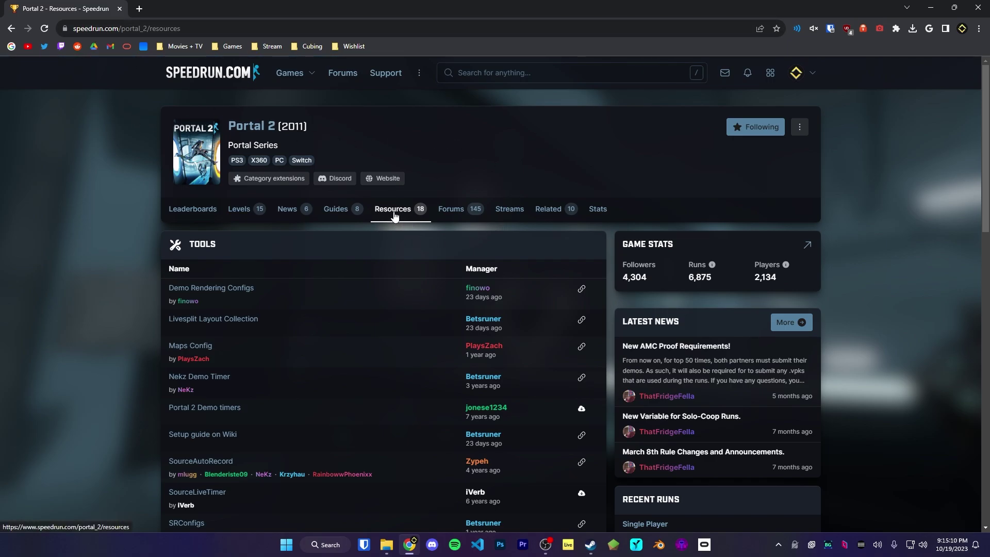
{"action": "scroll", "coordinate": [115, 190], "scroll_direction": "down", "scroll_amount": 10}
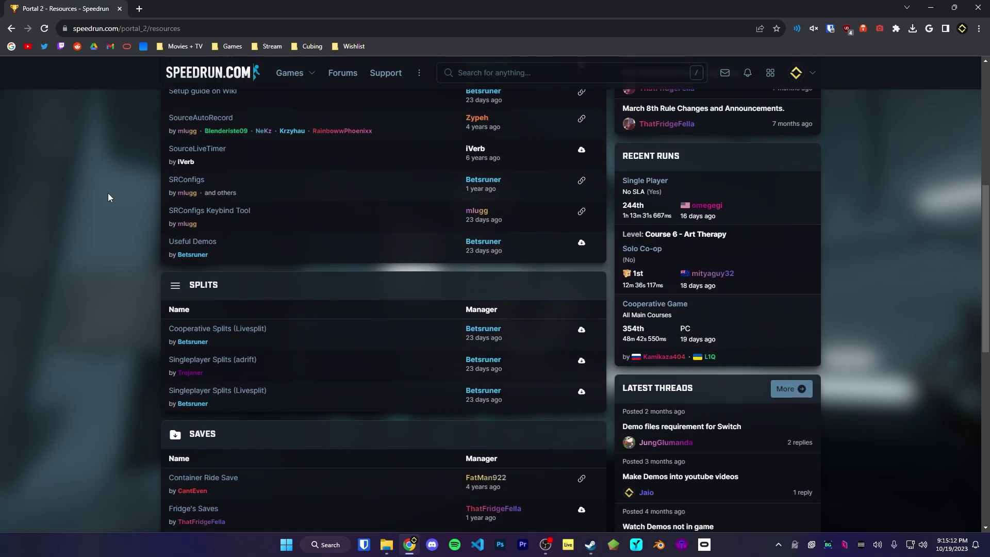
{"action": "scroll", "coordinate": [107, 182], "scroll_direction": "down", "scroll_amount": 1}
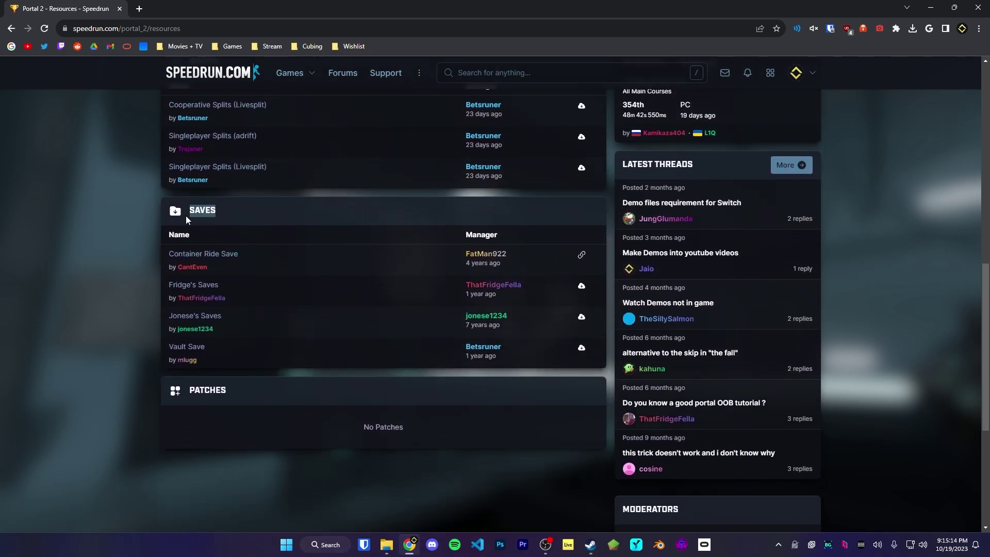
{"action": "left_click", "coordinate": [186, 347]}
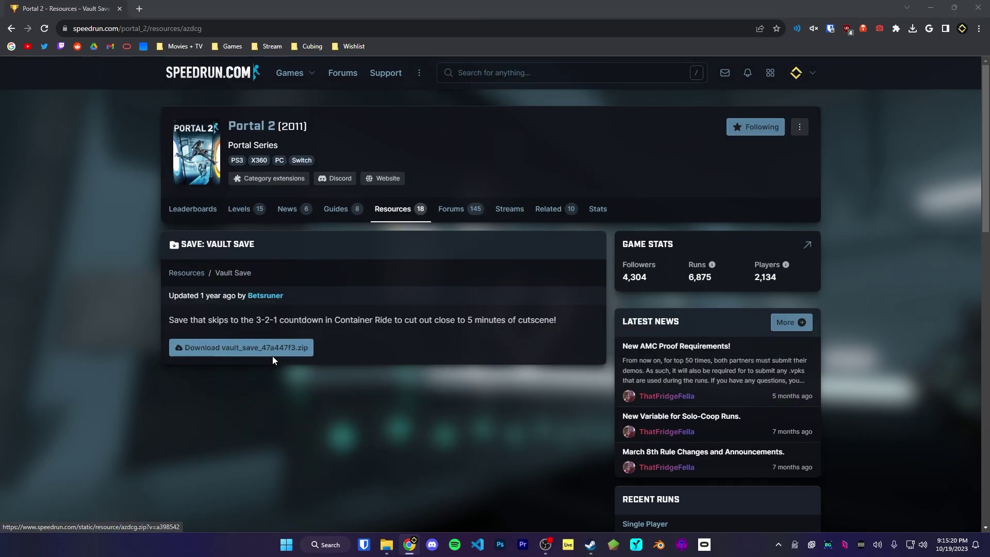
{"action": "left_click", "coordinate": [640, 424]}
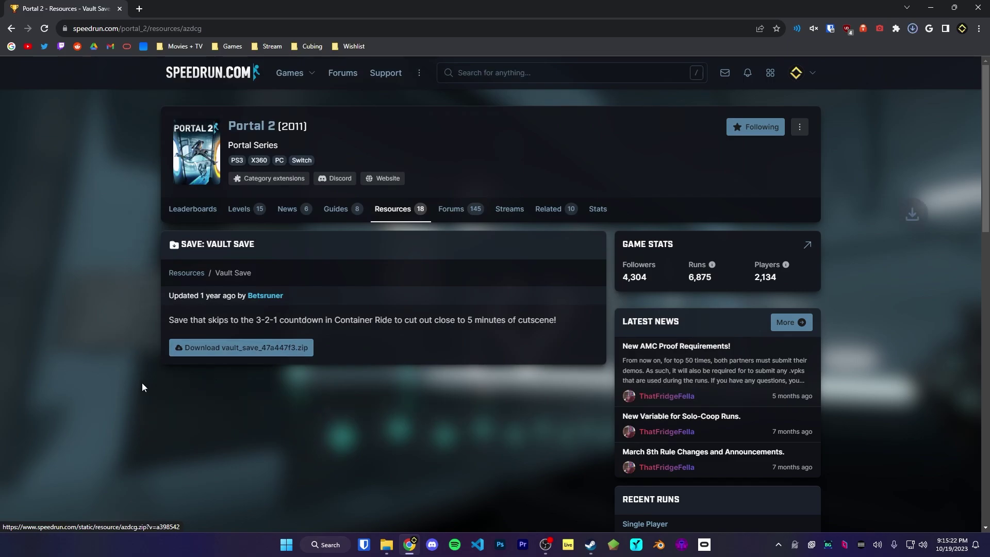
{"action": "left_click", "coordinate": [972, 4]}
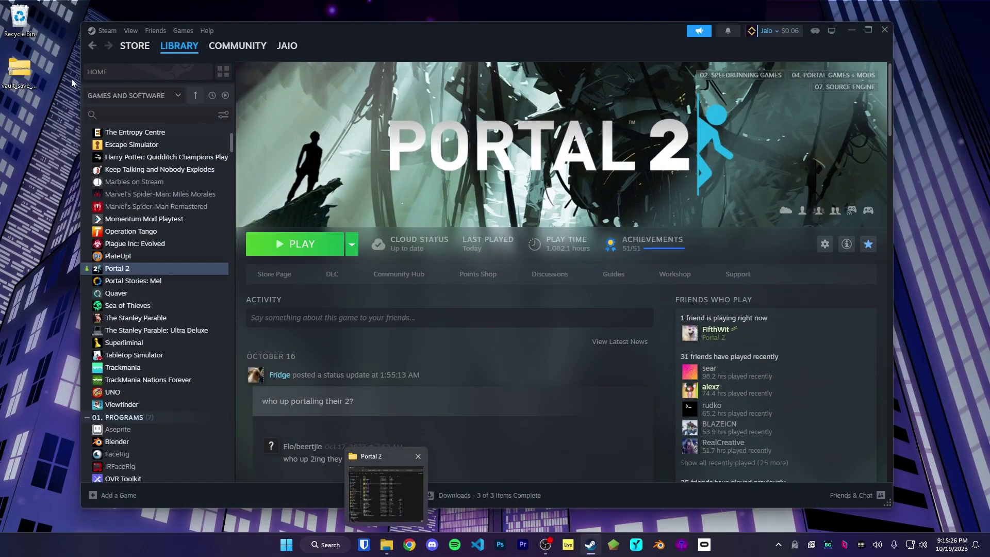
Open the vault save archive and navigate Explorer to the player's folder in portal2\SAVE.
{"action": "double_click", "coordinate": [35, 67]}
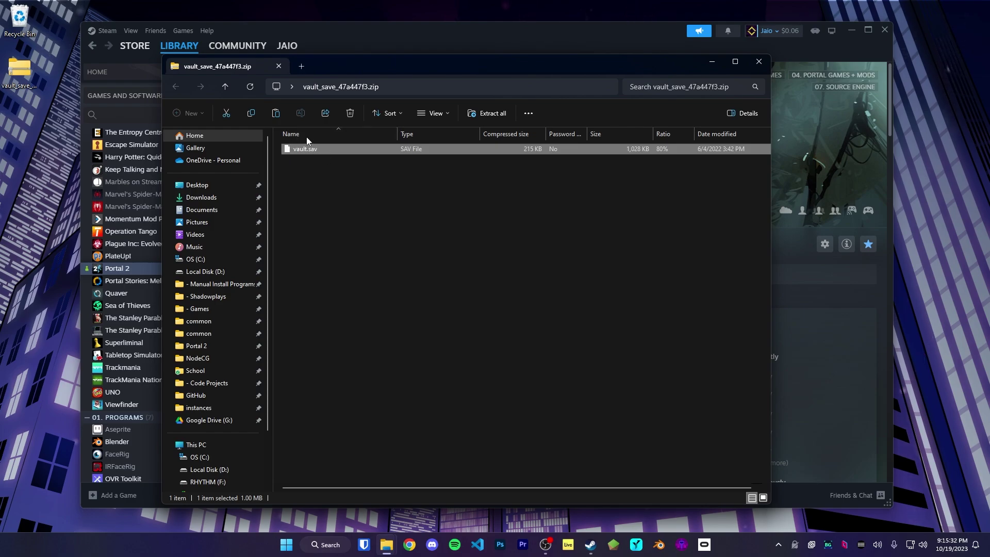
{"action": "mouse_move", "coordinate": [396, 547]}
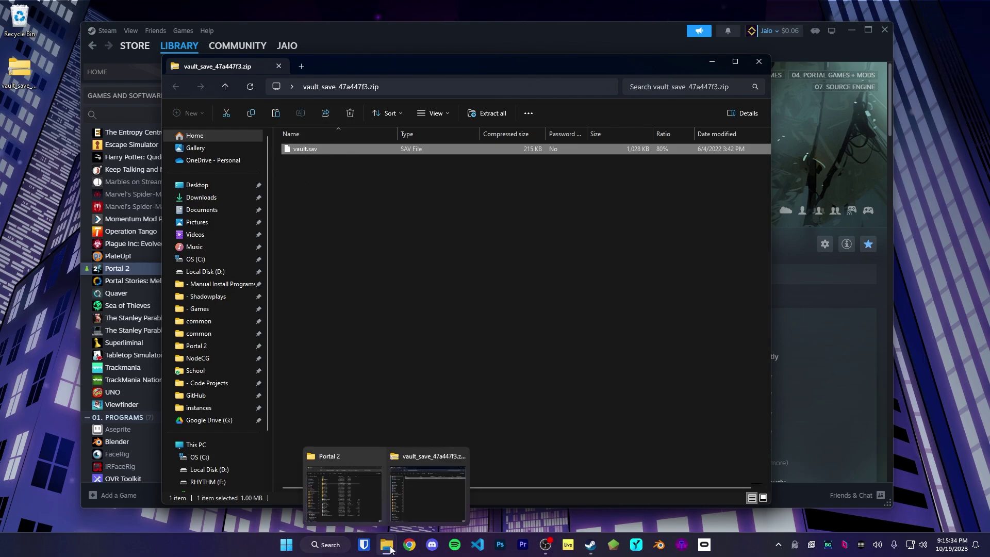
{"action": "left_click", "coordinate": [342, 482]}
{"action": "left_click_drag", "start_coordinate": [467, 53], "coordinate": [617, 69]}
{"action": "left_click", "coordinate": [810, 162]}
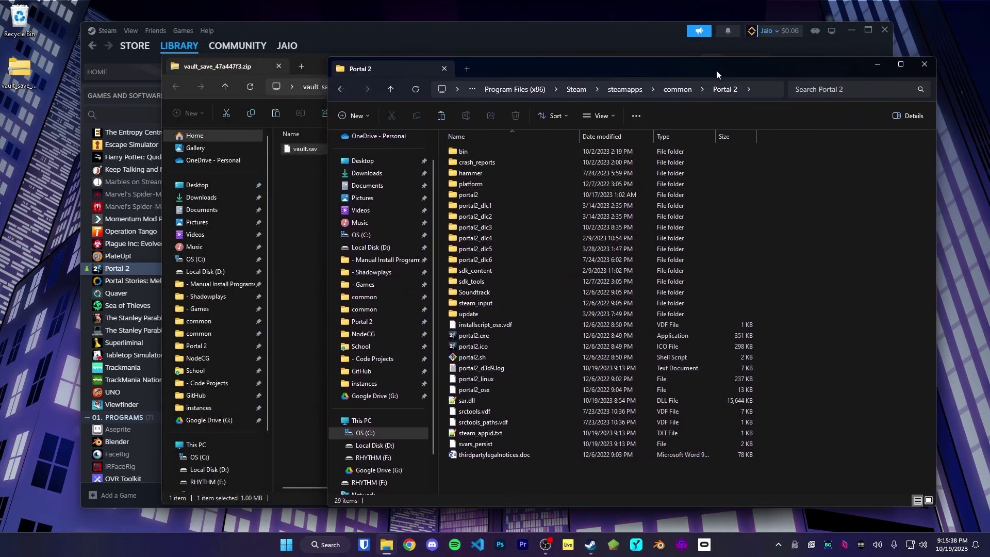
{"action": "double_click", "coordinate": [474, 197]}
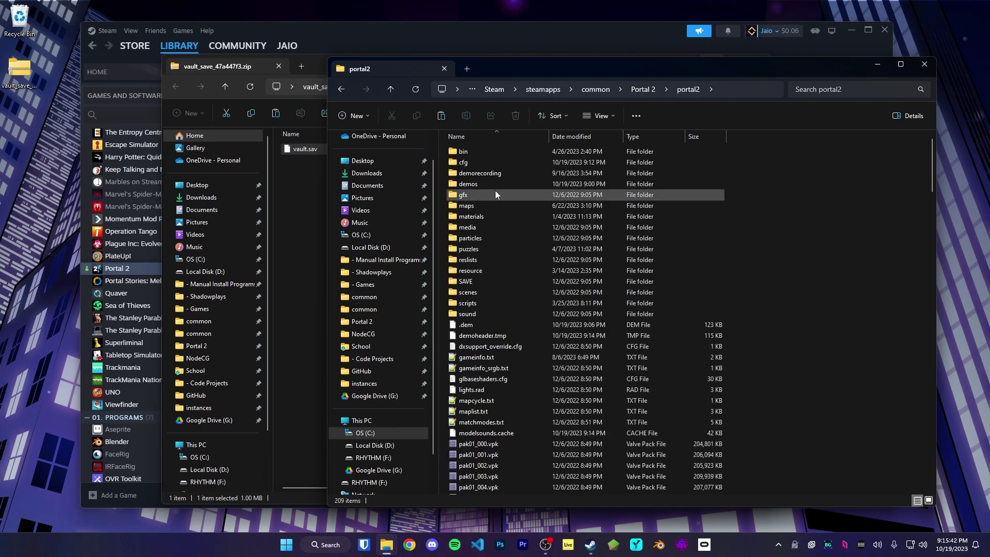
{"action": "left_click", "coordinate": [471, 283]}
{"action": "double_click", "coordinate": [472, 283]}
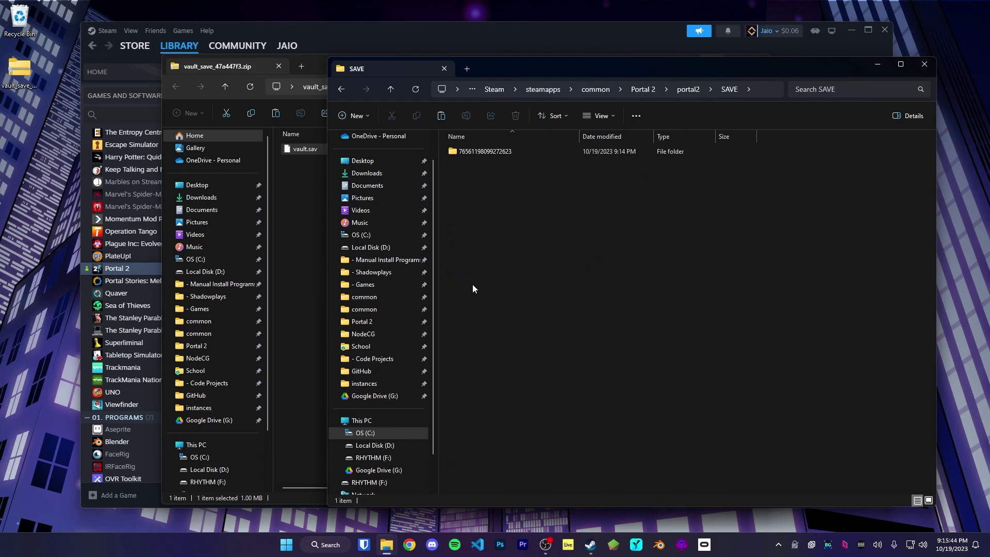
{"action": "left_click_drag", "start_coordinate": [493, 160], "coordinate": [444, 144]}
{"action": "left_click_drag", "start_coordinate": [514, 157], "coordinate": [517, 157]}
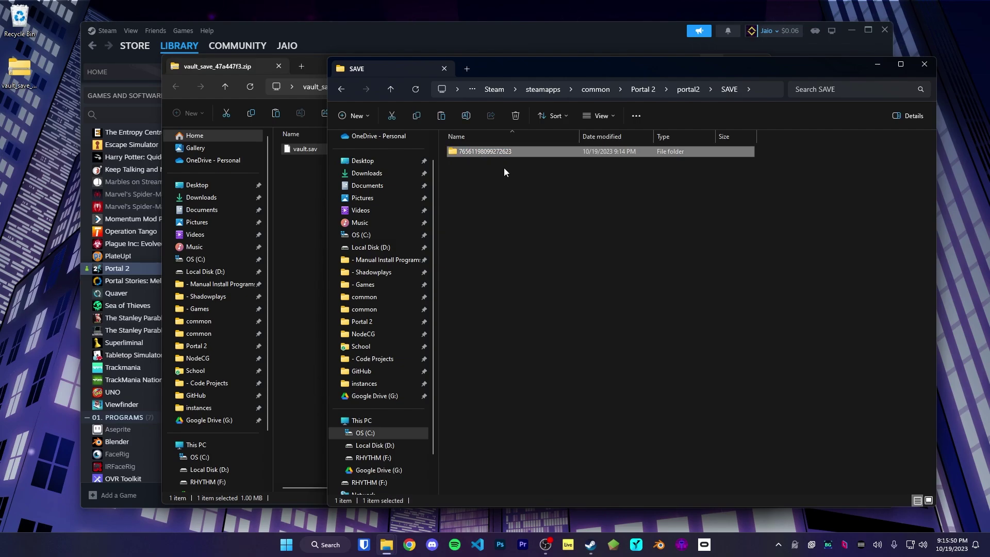
{"action": "double_click", "coordinate": [482, 151]}
Copy vault.sav into the save folder, replacing the existing file, and launch Portal 2.
{"action": "left_click_drag", "start_coordinate": [304, 149], "coordinate": [531, 298]}
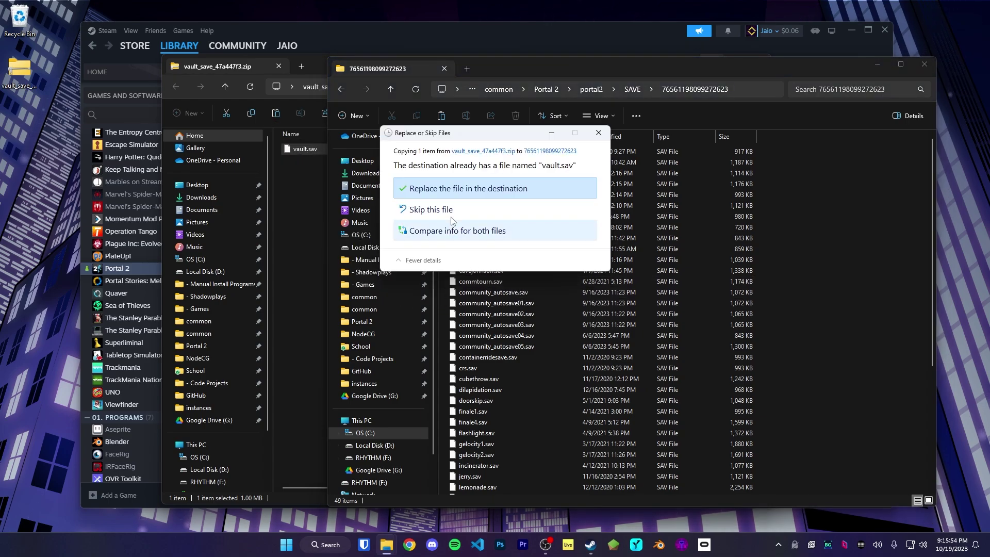
{"action": "left_click", "coordinate": [469, 189]}
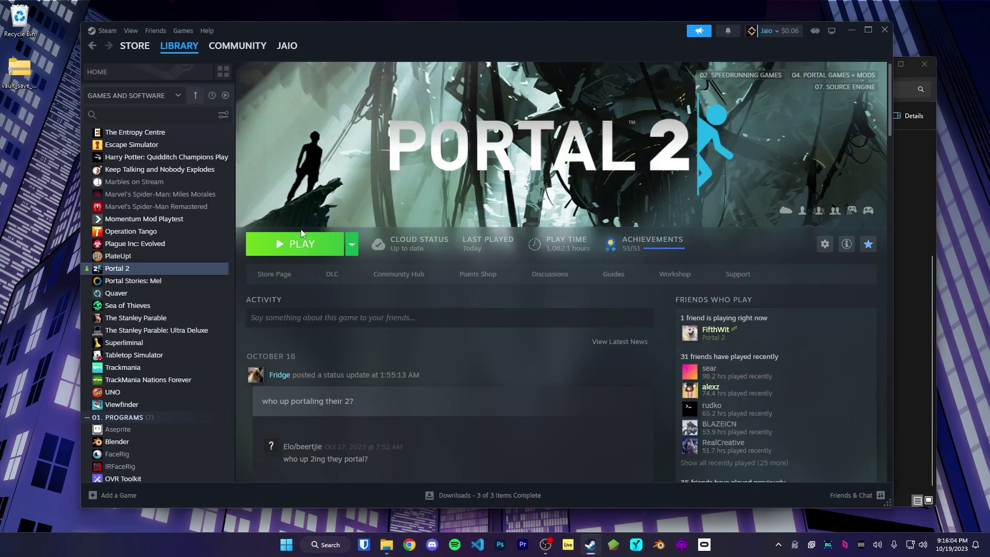
{"action": "left_click", "coordinate": [298, 241]}
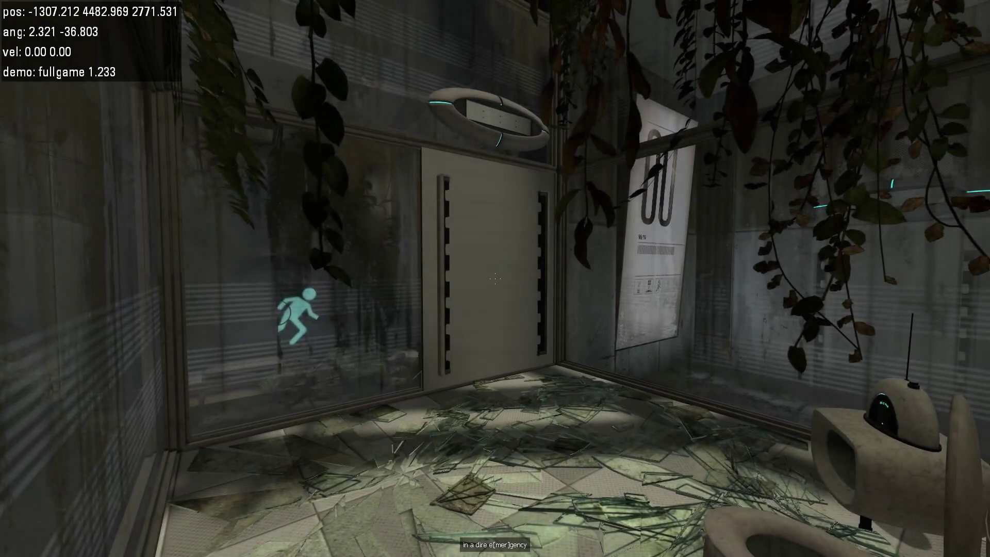
Run do_reset from the developer console in the vault, then resume the game.
{"action": "key", "text": "grave"}
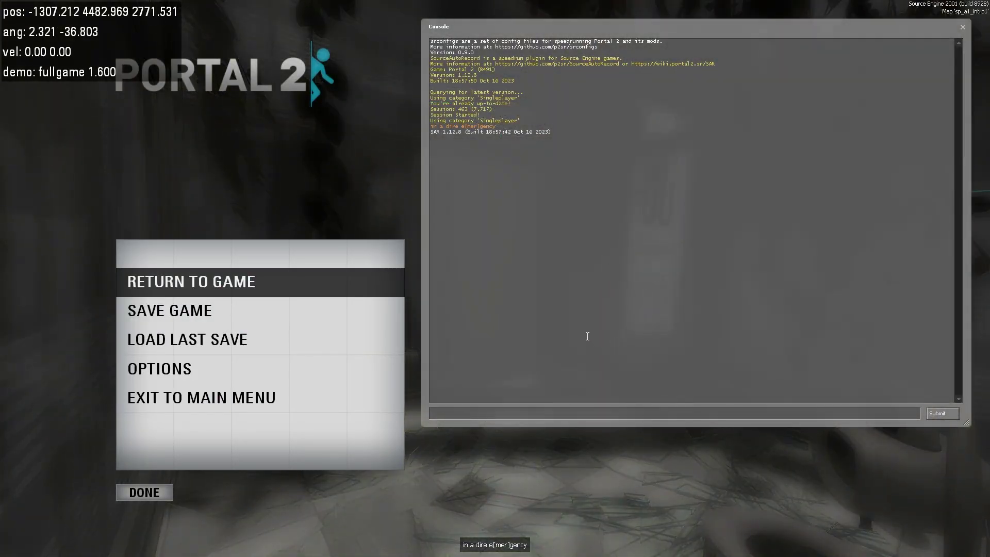
{"action": "type", "text": "do"}
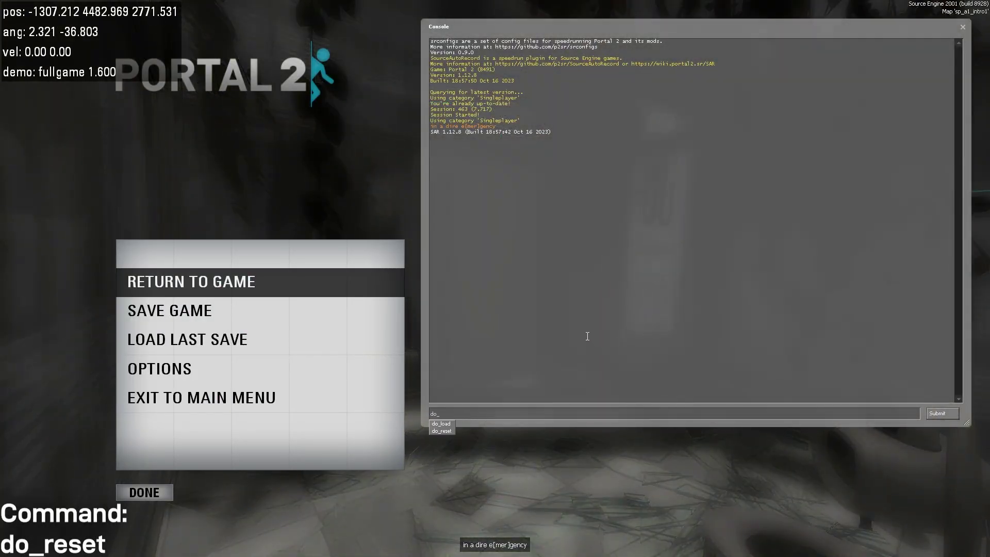
{"action": "type", "text": "_reset"}
{"action": "key", "text": "Return"}
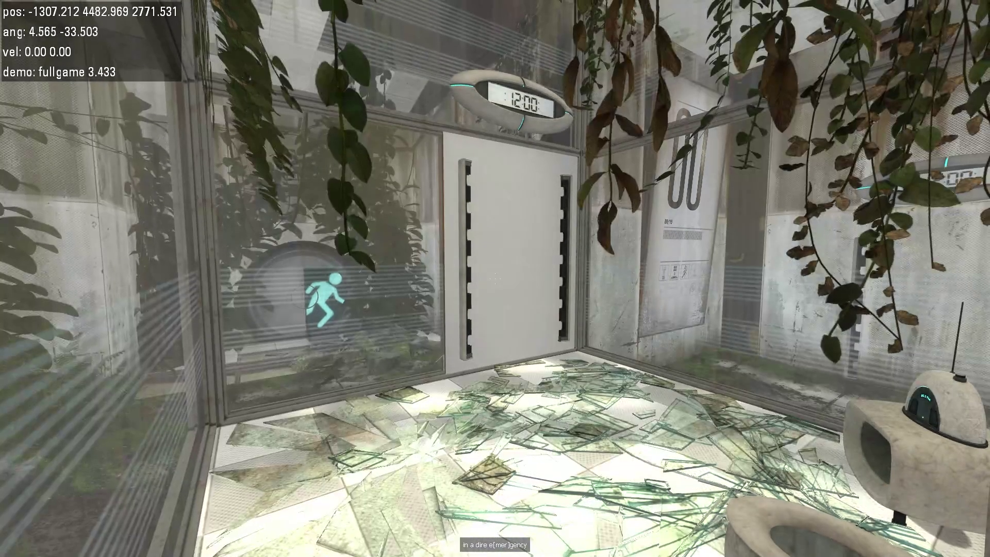
{"action": "key", "text": "grave"}
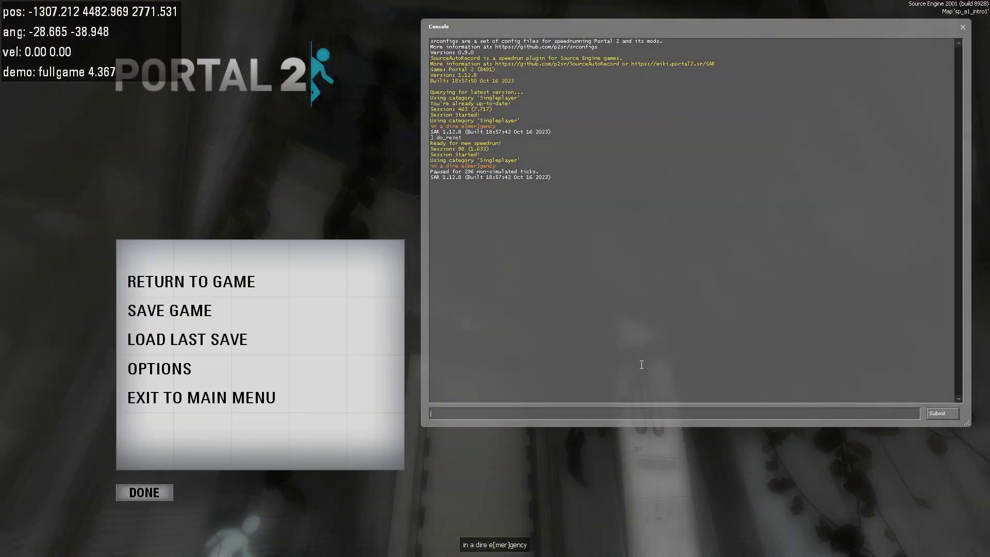
{"action": "left_click", "coordinate": [336, 281]}
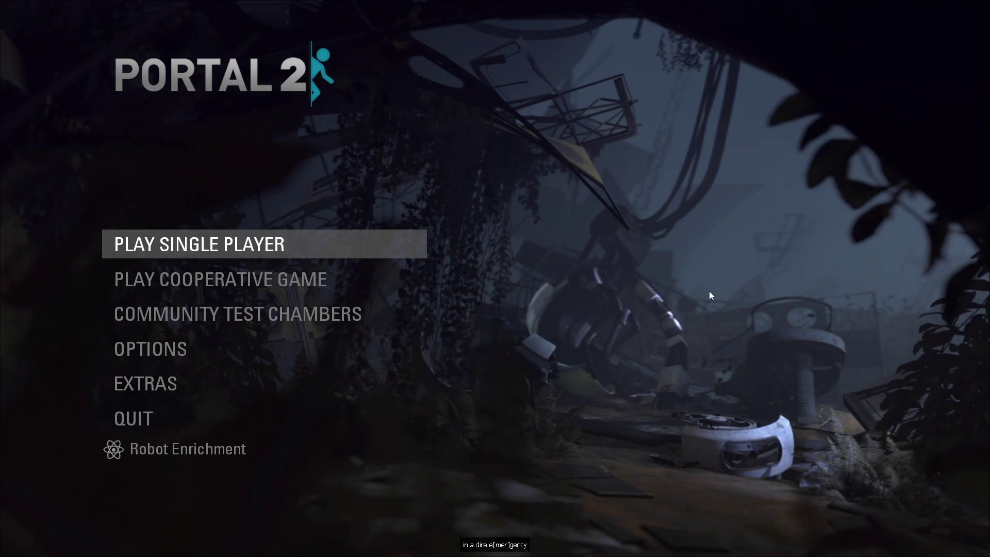
Start a Standard Co-op game and run do_reset in the console to restart at Calibration.
{"action": "left_click", "coordinate": [240, 276]}
{"action": "left_click", "coordinate": [188, 394]}
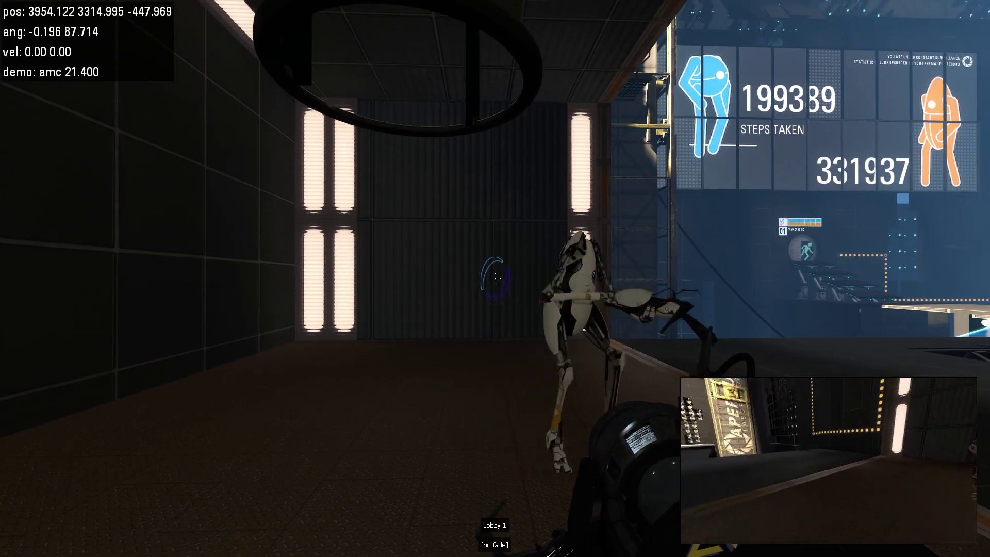
{"action": "key", "text": "grave"}
{"action": "type", "text": "do_res"}
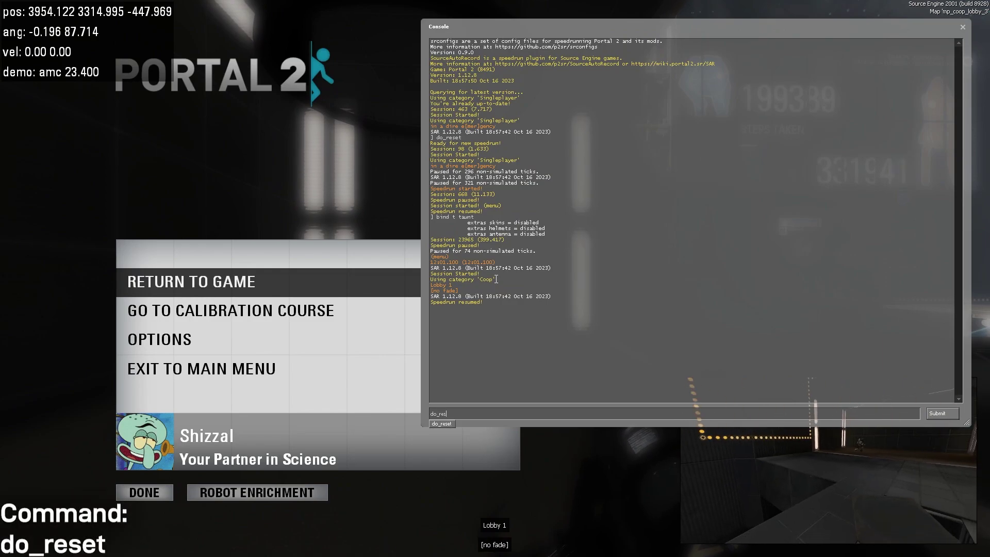
{"action": "type", "text": "et"}
{"action": "key", "text": "Return"}
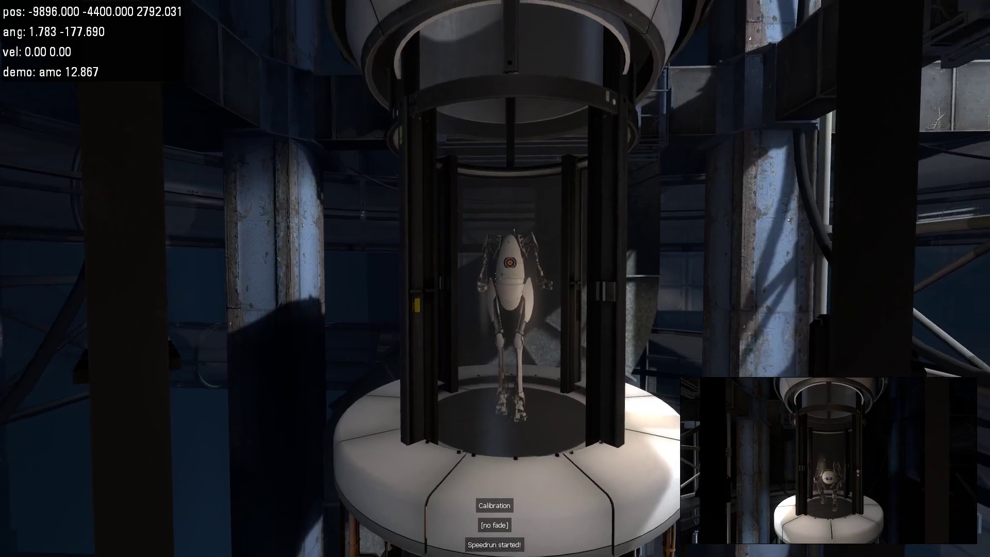
{"action": "key", "text": "grave"}
{"action": "type", "text": "stopvideos"}
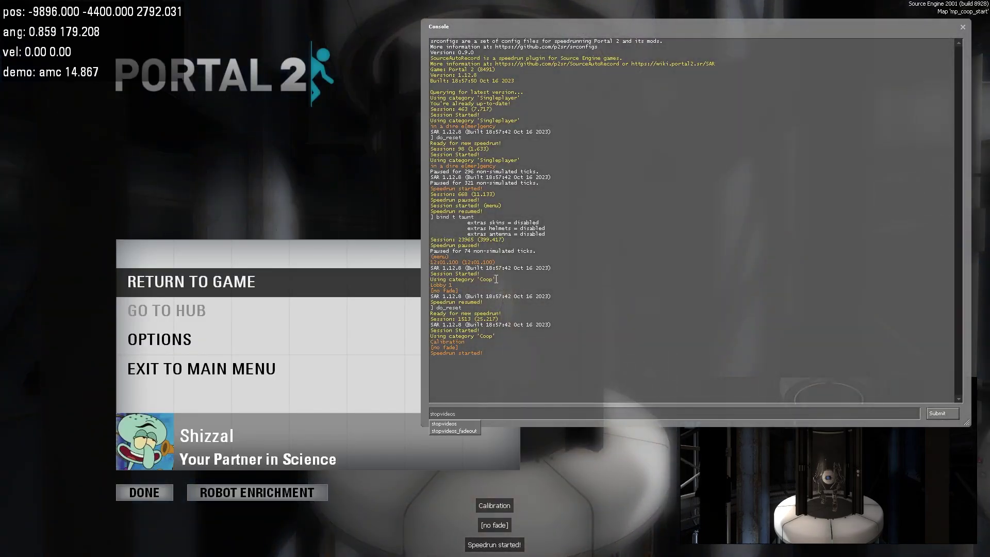
{"action": "key", "text": "grave"}
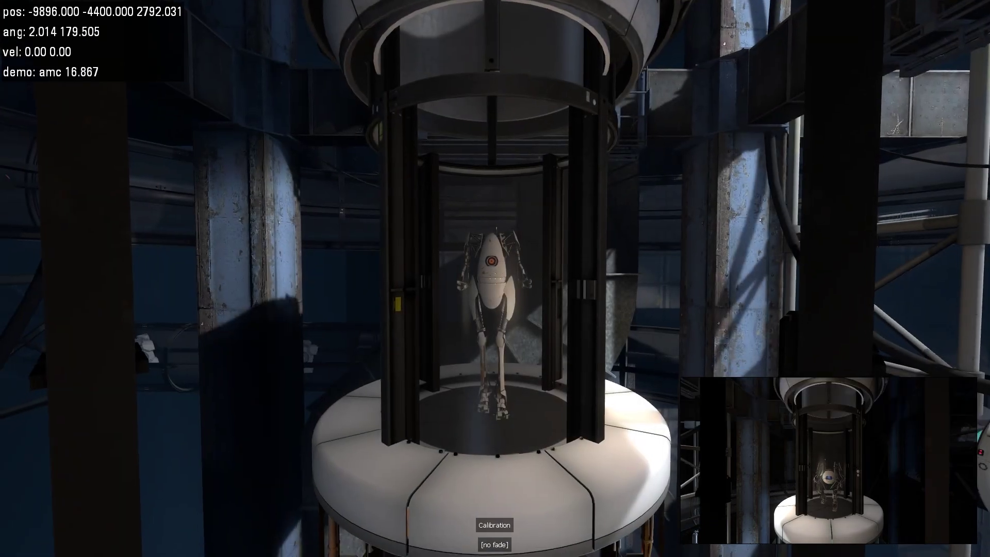